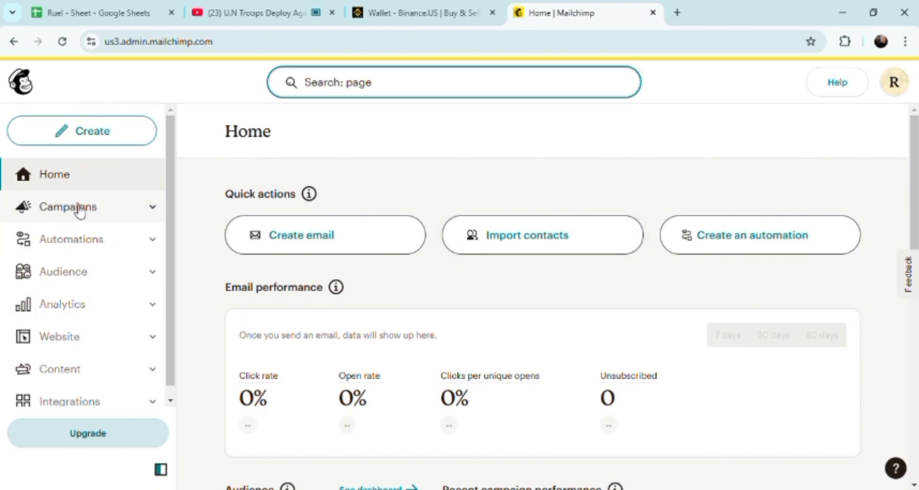
Step: Open the Landing Page creator by searching the account for 'page' and choosing Landing pages
{"action": "left_click", "coordinate": [157, 212]}
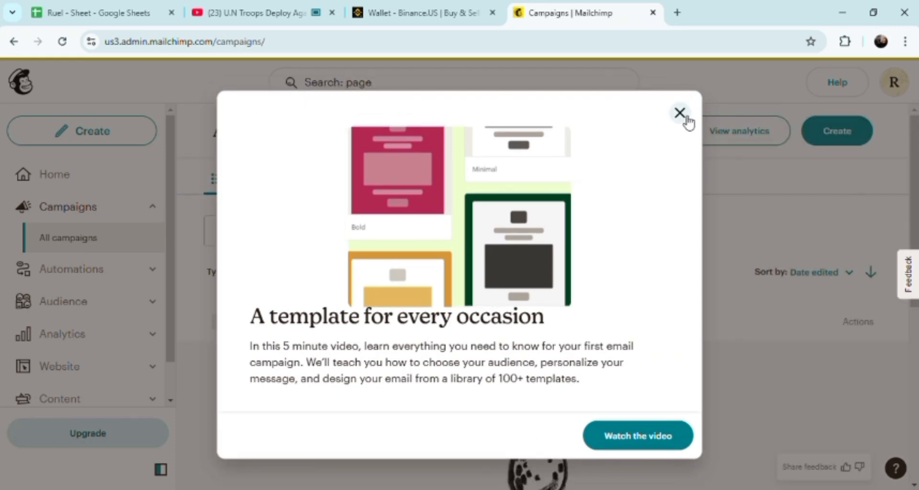
{"action": "left_click", "coordinate": [681, 115]}
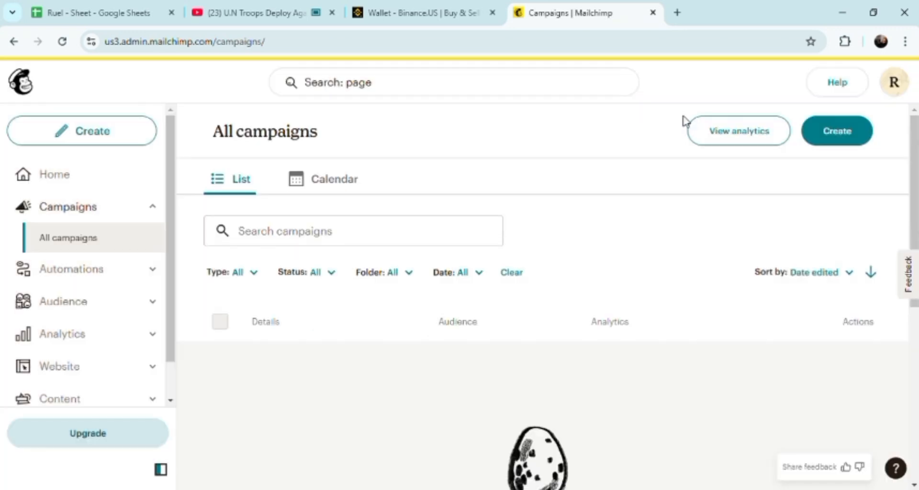
{"action": "left_click", "coordinate": [462, 79]}
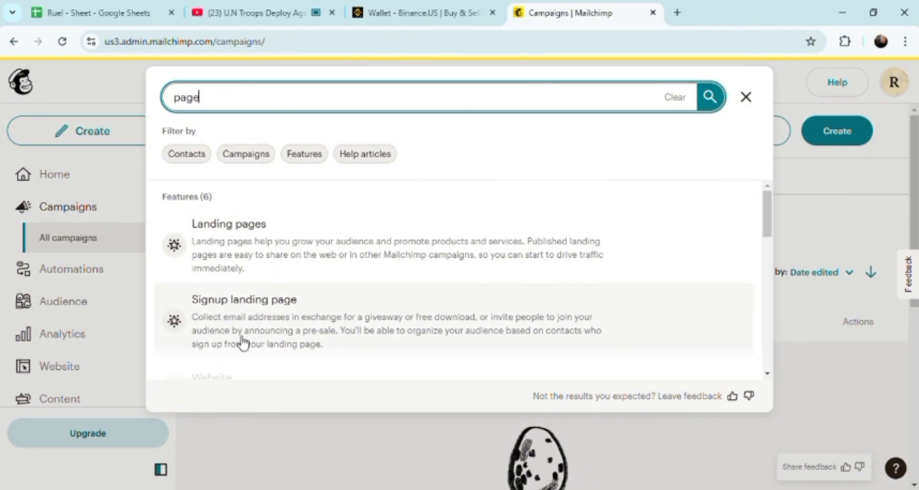
{"action": "left_click", "coordinate": [260, 262]}
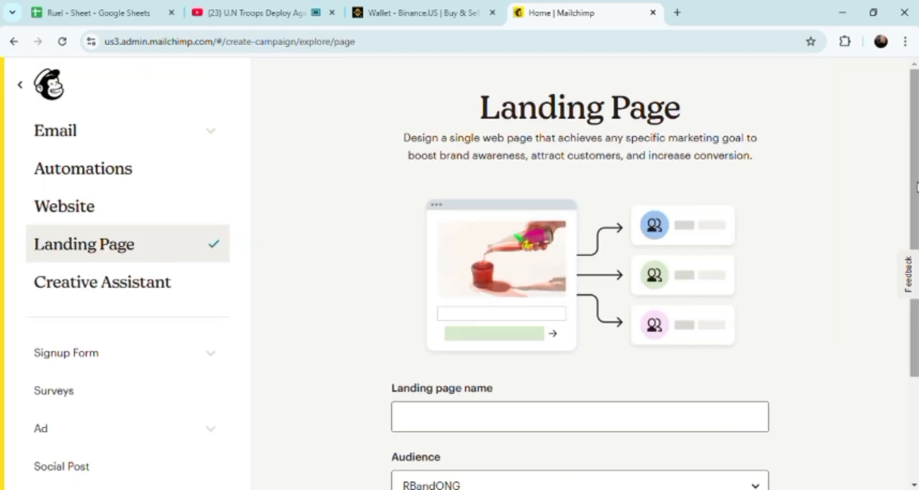
Step: Name the landing page 'sample landing page' and begin creating it
{"action": "left_click_drag", "start_coordinate": [915, 187], "coordinate": [903, 334]}
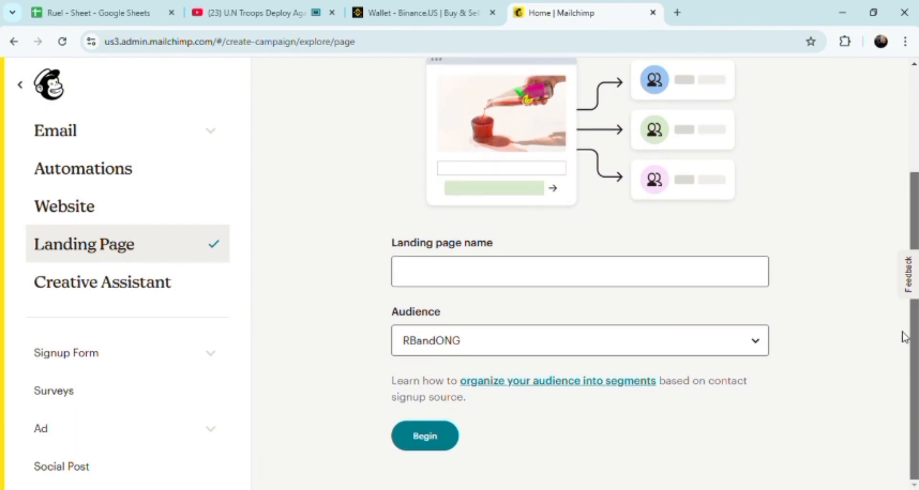
{"action": "left_click", "coordinate": [449, 276]}
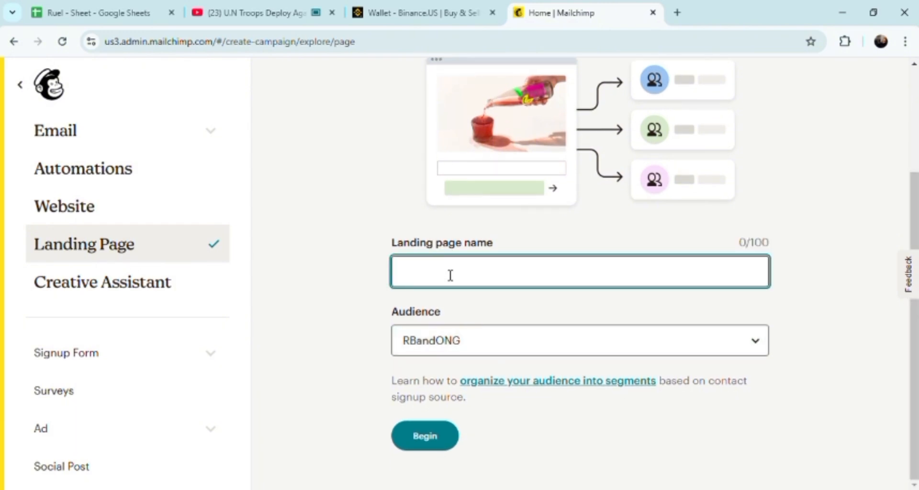
{"action": "type", "text": "smaple"}
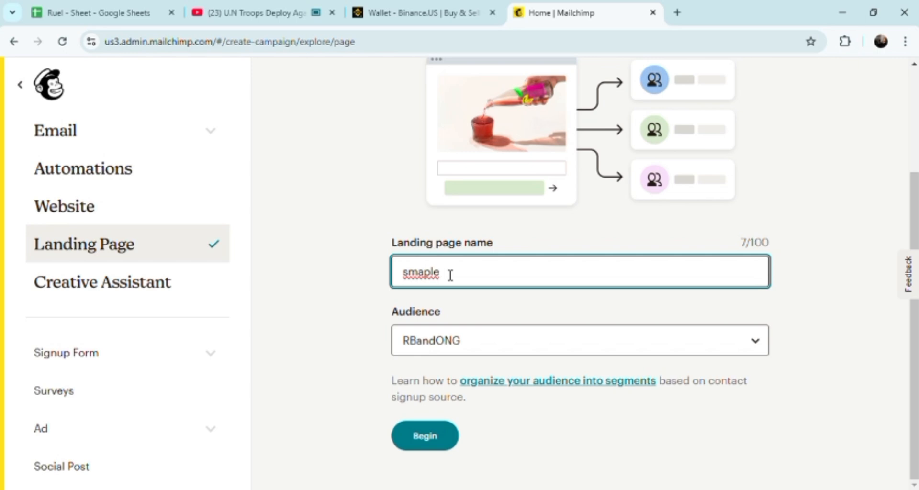
{"action": "key", "text": "BackSpace"}
{"action": "key", "text": "BackSpace"}
{"action": "key", "text": "BackSpace"}
{"action": "key", "text": "BackSpace"}
{"action": "key", "text": "BackSpace"}
{"action": "key", "text": "BackSpace"}
{"action": "type", "text": "ample landing page"}
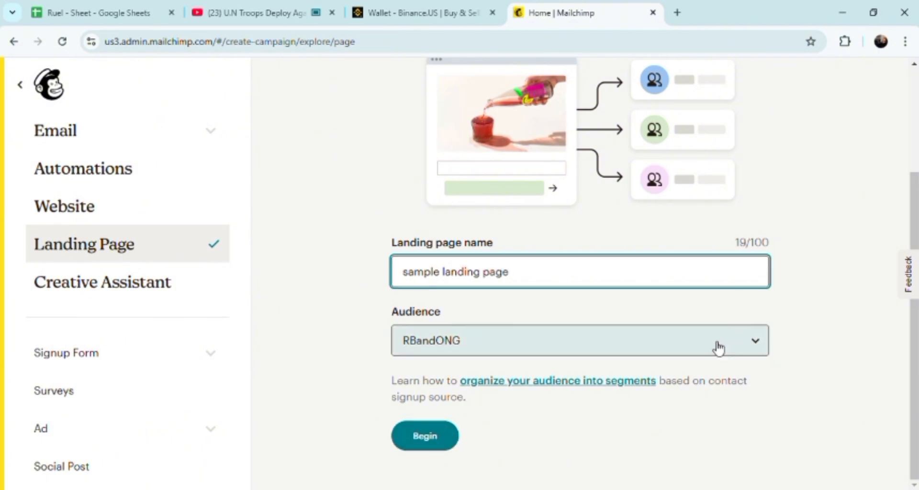
{"action": "left_click", "coordinate": [422, 445]}
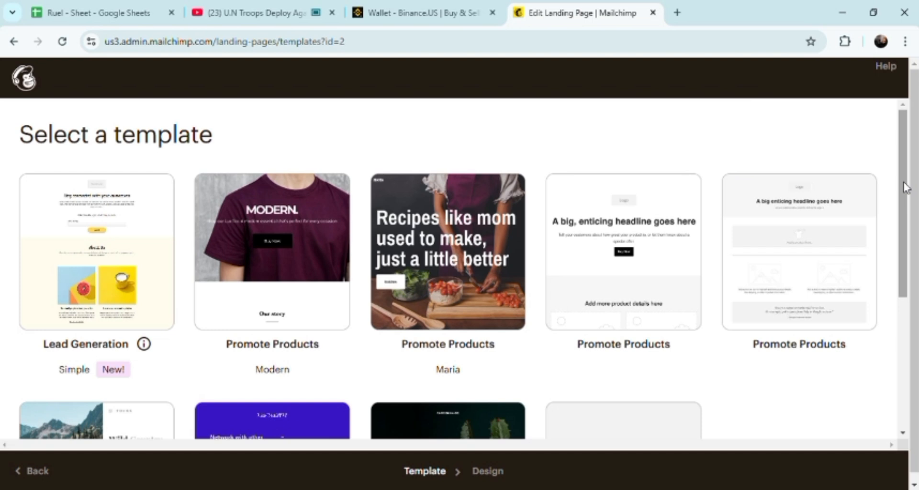
Step: Edit the MODERN logo image block and reduce its image display size to about 37%
{"action": "mouse_move", "coordinate": [904, 187]}
{"action": "left_mouse_down"}
{"action": "mouse_move", "coordinate": [904, 268]}
{"action": "mouse_move", "coordinate": [910, 195]}
{"action": "left_mouse_up"}
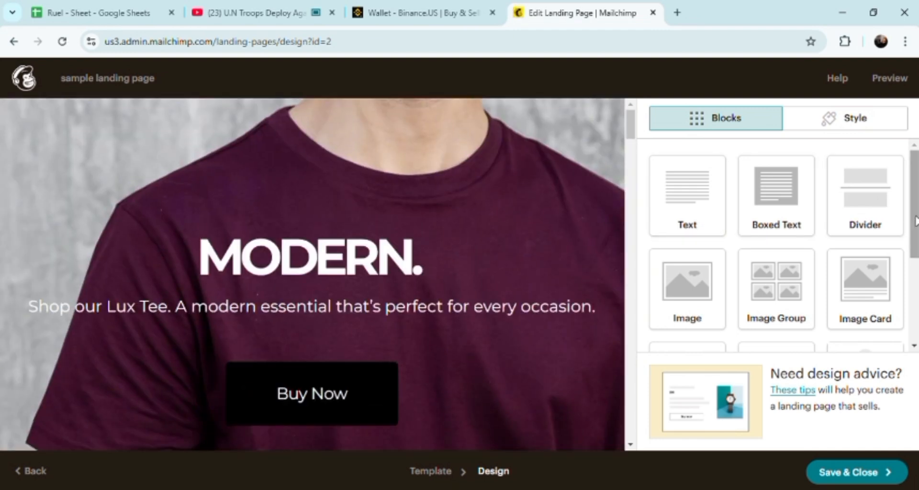
{"action": "left_click_drag", "start_coordinate": [915, 221], "coordinate": [915, 293]}
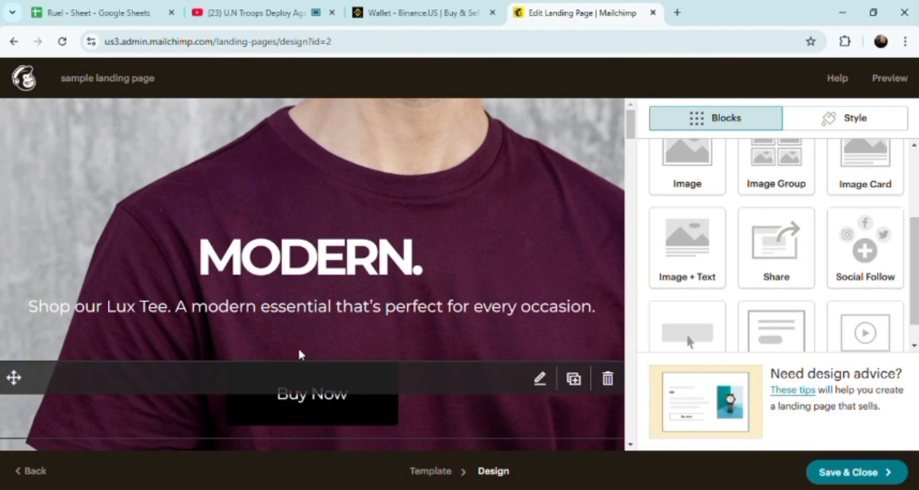
{"action": "mouse_move", "coordinate": [373, 261]}
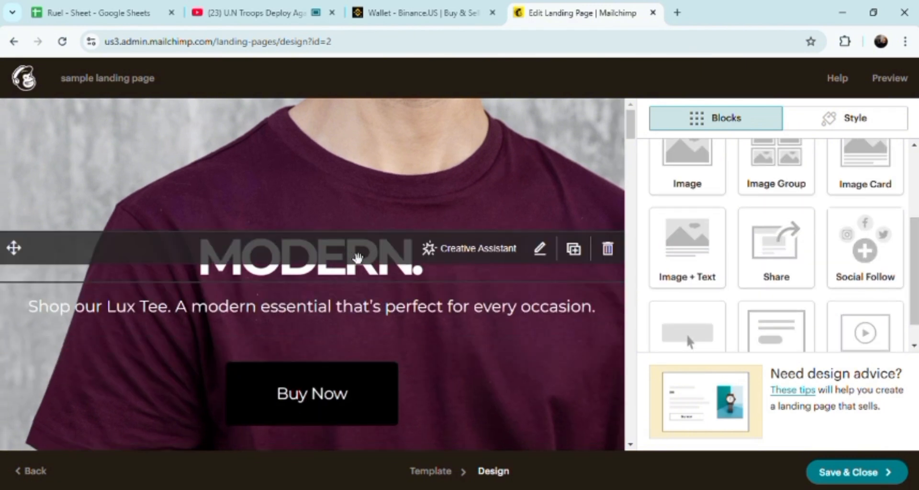
{"action": "left_click", "coordinate": [541, 250]}
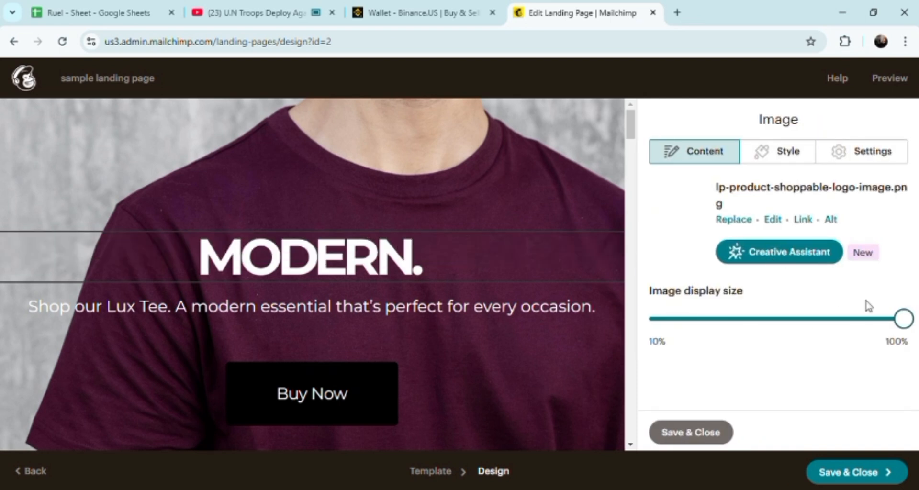
{"action": "left_click_drag", "start_coordinate": [906, 327], "coordinate": [743, 331]}
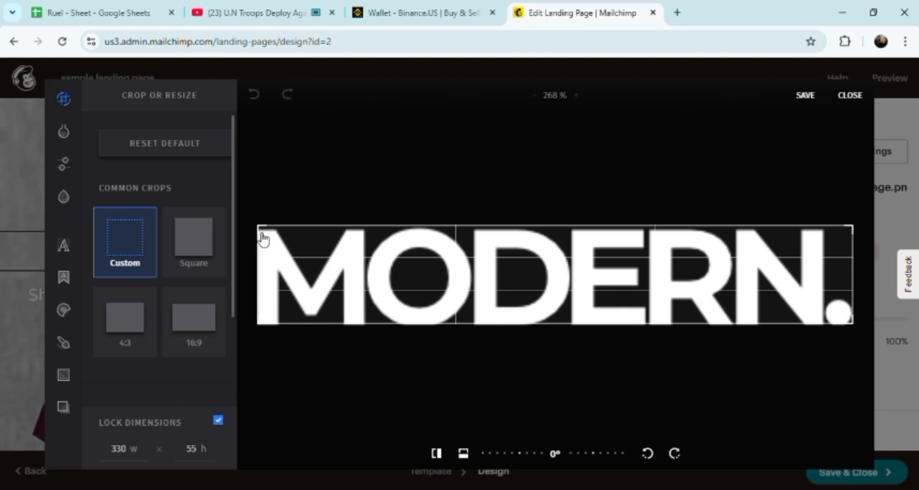
Step: Try to crop the MODERN logo image in the image editor and save the edit
{"action": "left_click_drag", "start_coordinate": [264, 238], "coordinate": [267, 236]}
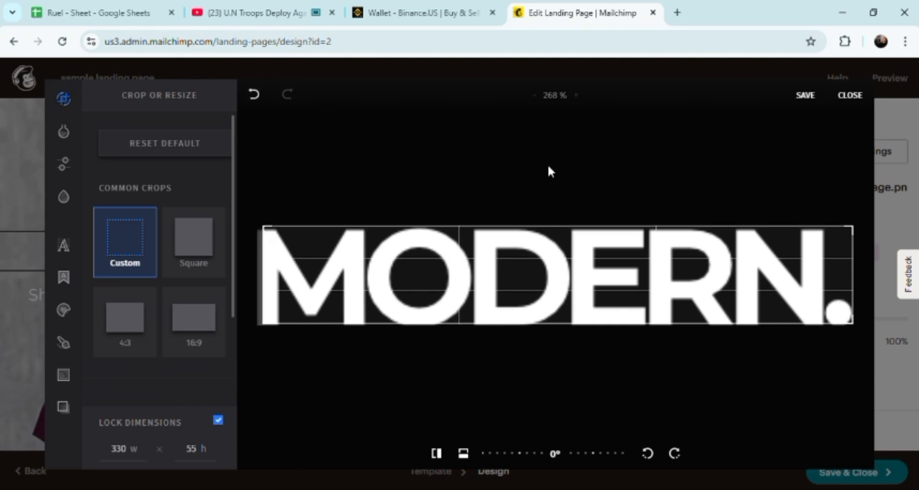
{"action": "left_click", "coordinate": [806, 102]}
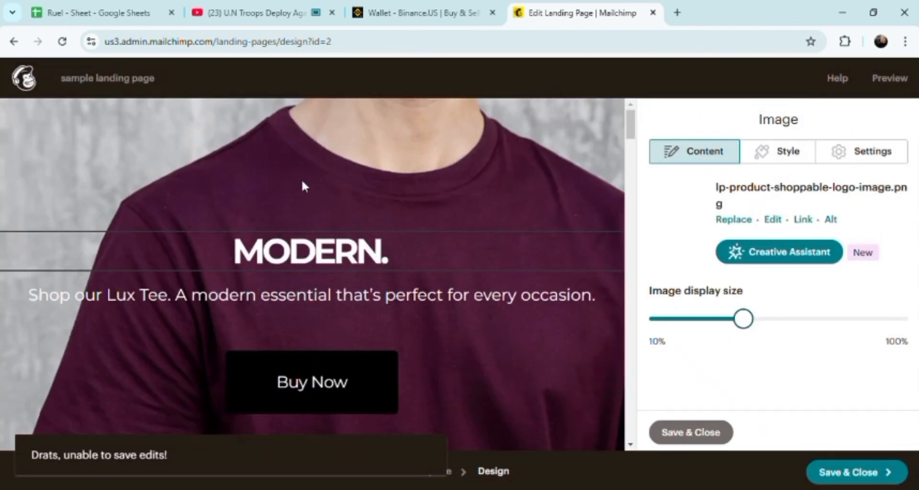
Step: Duplicate the MODERN logo image block
{"action": "mouse_move", "coordinate": [412, 269]}
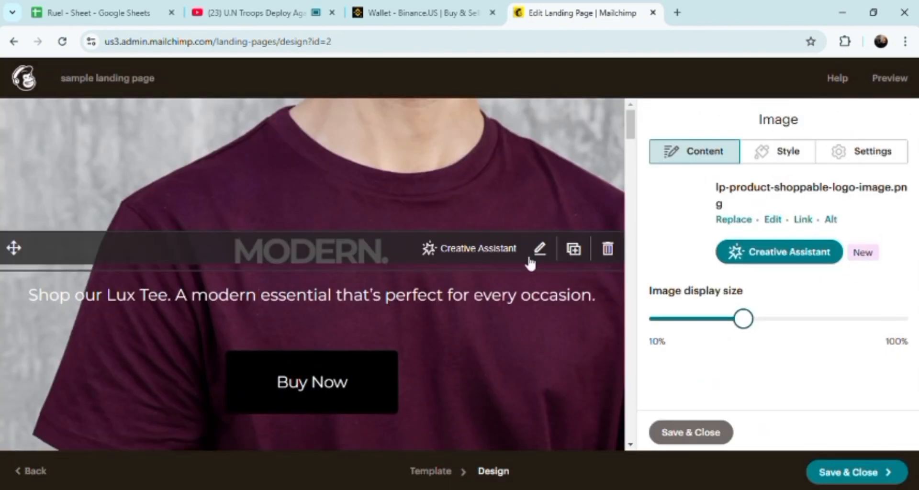
{"action": "left_click", "coordinate": [574, 249]}
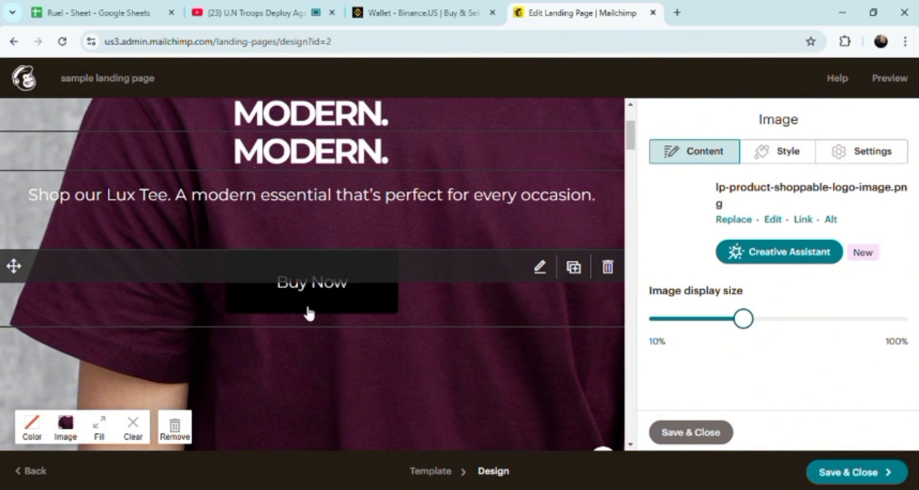
Step: Open the tagline text block and delete its existing text
{"action": "left_click", "coordinate": [400, 203]}
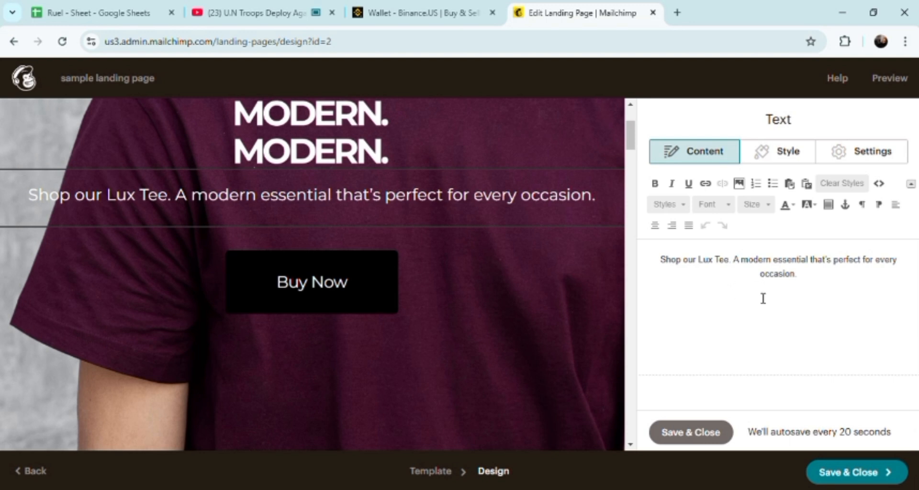
{"action": "left_click", "coordinate": [717, 287]}
{"action": "key", "text": "BackSpace"}
{"action": "key", "text": "BackSpace"}
{"action": "key", "text": "BackSpace"}
{"action": "key", "text": "BackSpace"}
{"action": "key", "text": "BackSpace"}
{"action": "key", "text": "BackSpace"}
{"action": "key", "text": "BackSpace"}
{"action": "key", "text": "BackSpace"}
{"action": "key", "text": "BackSpace"}
{"action": "key", "text": "BackSpace"}
{"action": "key", "text": "BackSpace"}
{"action": "key", "text": "BackSpace"}
{"action": "key", "text": "BackSpace"}
{"action": "key", "text": "BackSpace"}
{"action": "key", "text": "BackSpace"}
{"action": "key", "text": "BackSpace"}
{"action": "key", "text": "BackSpace"}
{"action": "key", "text": "BackSpace"}
{"action": "key", "text": "BackSpace"}
{"action": "key", "text": "BackSpace"}
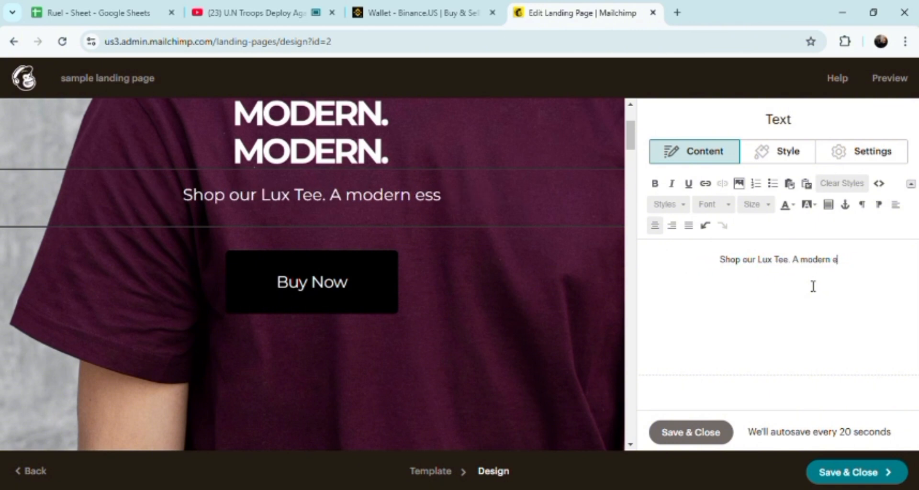
{"action": "key", "text": "BackSpace"}
{"action": "key", "text": "BackSpace"}
{"action": "key", "text": "BackSpace"}
{"action": "key", "text": "BackSpace"}
{"action": "key", "text": "BackSpace"}
{"action": "key", "text": "BackSpace"}
{"action": "key", "text": "BackSpace"}
{"action": "key", "text": "BackSpace"}
{"action": "key", "text": "BackSpace"}
{"action": "key", "text": "BackSpace"}
{"action": "key", "text": "BackSpace"}
{"action": "key", "text": "BackSpace"}
{"action": "key", "text": "BackSpace"}
{"action": "key", "text": "BackSpace"}
{"action": "key", "text": "BackSpace"}
{"action": "key", "text": "BackSpace"}
{"action": "key", "text": "BackSpace"}
{"action": "key", "text": "BackSpace"}
{"action": "key", "text": "BackSpace"}
{"action": "key", "text": "BackSpace"}
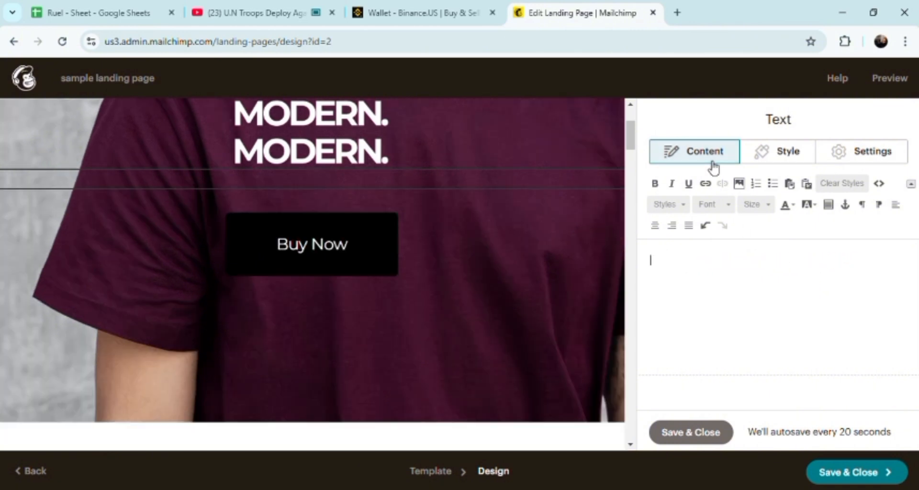
Step: Write the tagline 'this will be a new front to a new lifestyle and a plethera of good habits.'
{"action": "left_click", "coordinate": [654, 183]}
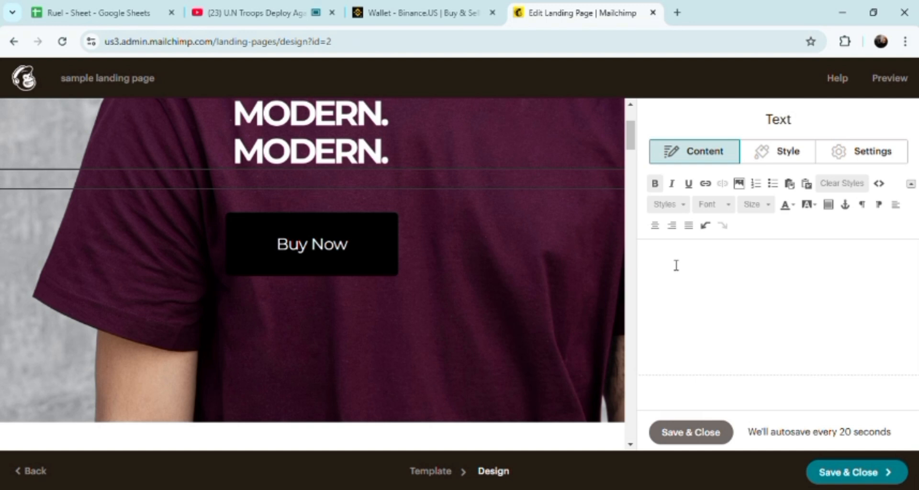
{"action": "type", "text": "this"}
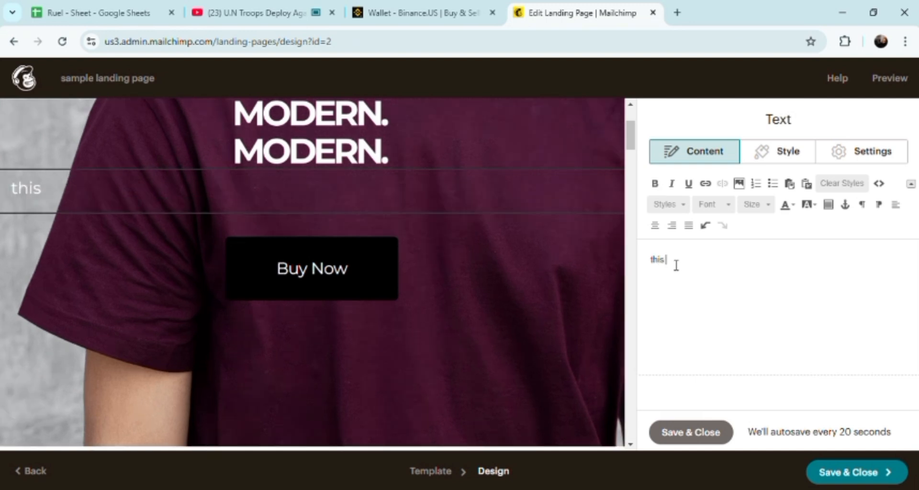
{"action": "type", "text": " will be a "}
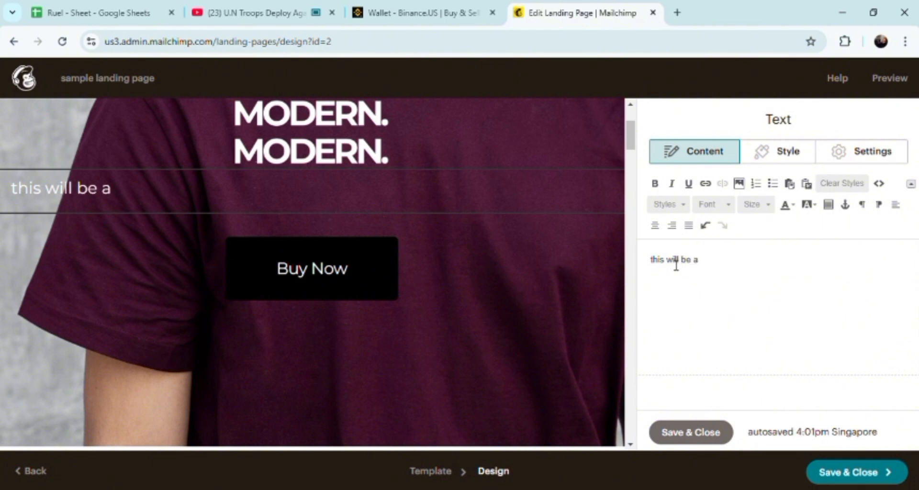
{"action": "type", "text": "new fro"}
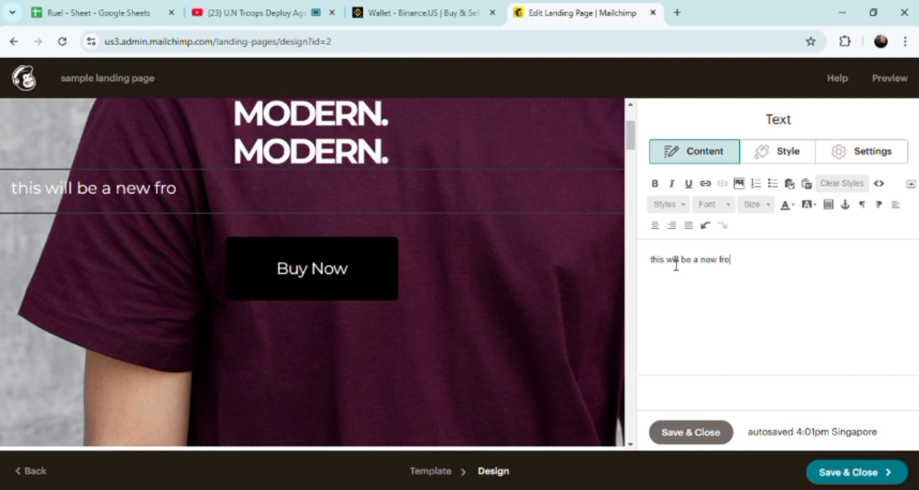
{"action": "type", "text": "nt to a"}
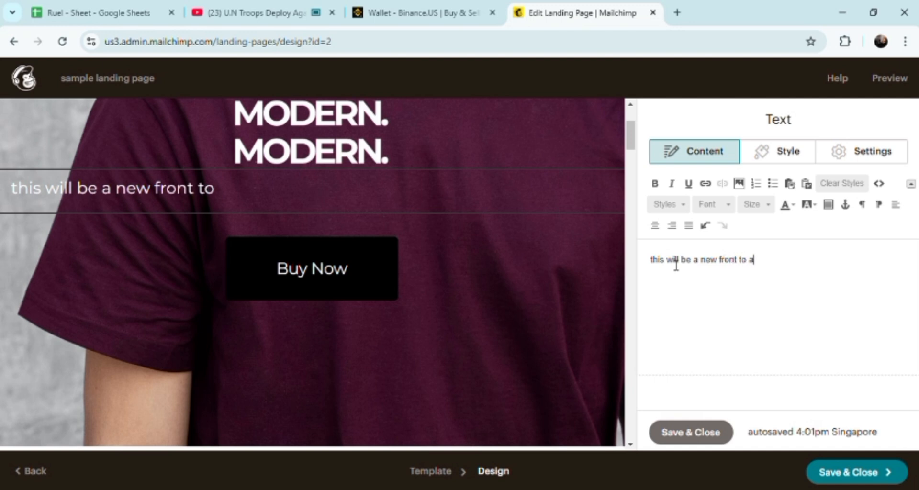
{"action": "type", "text": " new"}
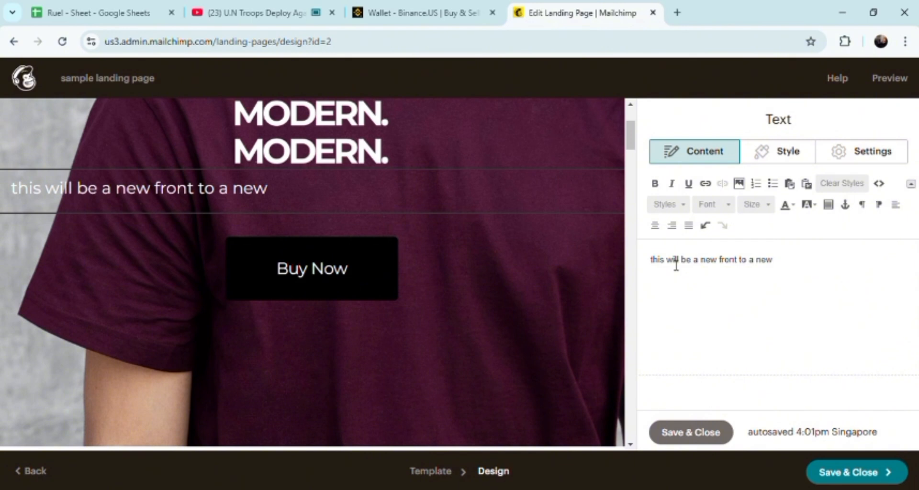
{"action": "type", "text": "lifesty"}
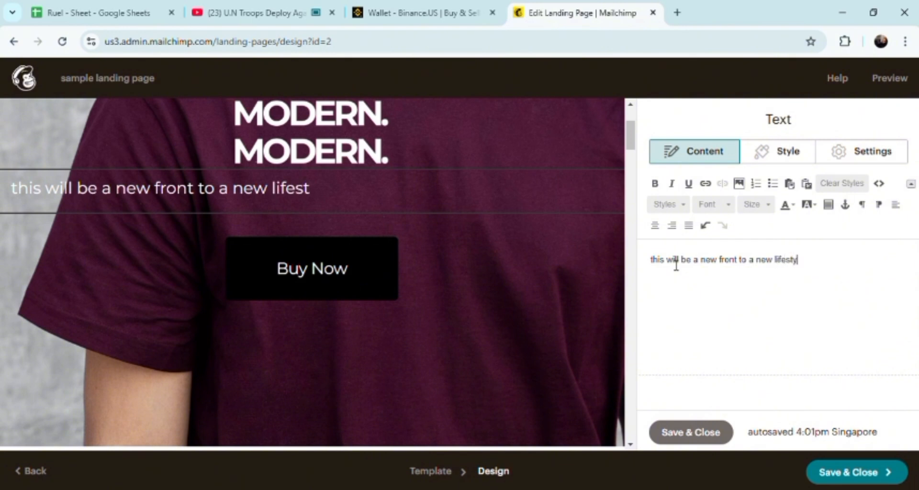
{"action": "type", "text": "le and"}
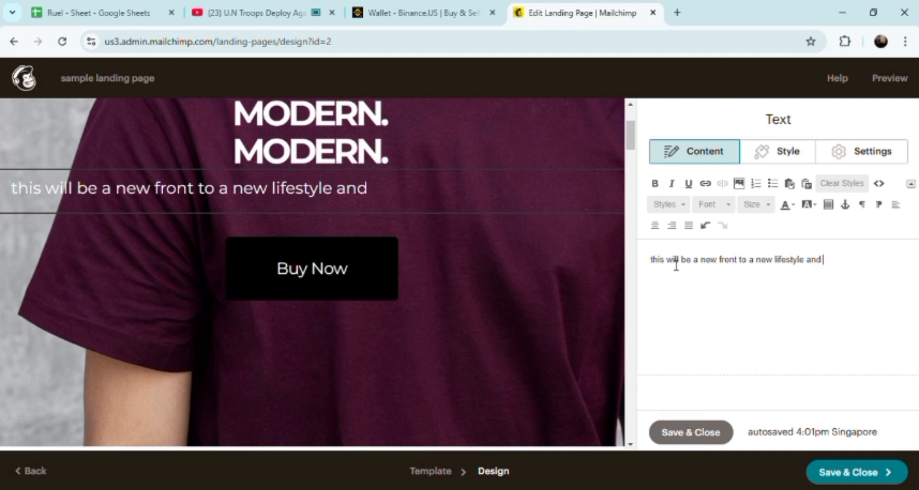
{"action": "type", "text": " a pletrh"}
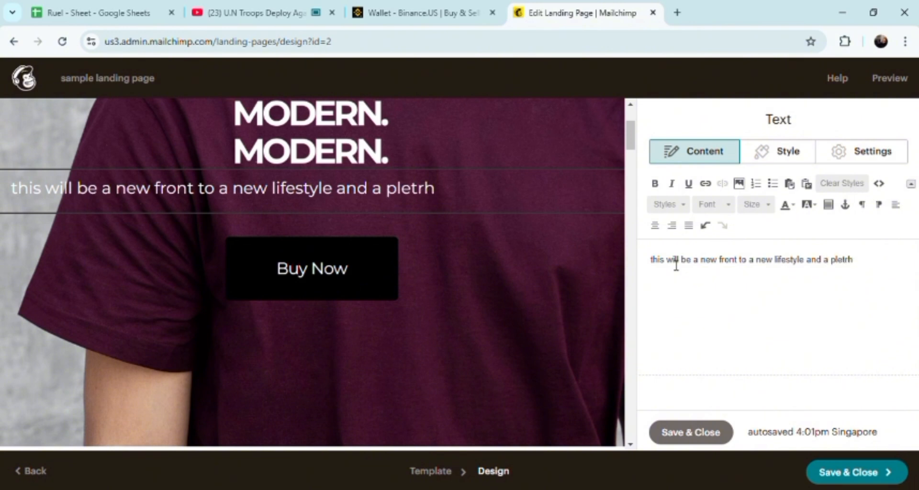
{"action": "key", "text": "BackSpace"}
{"action": "key", "text": "BackSpace"}
{"action": "type", "text": "hera"}
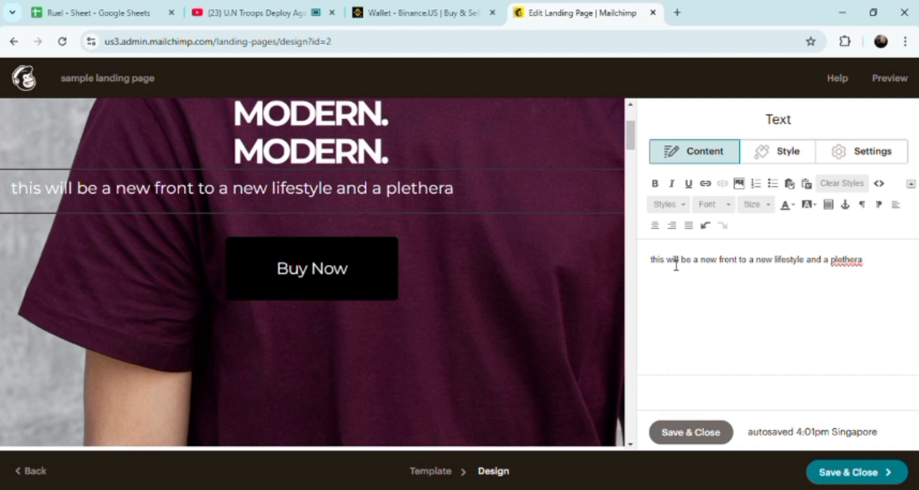
{"action": "type", "text": "good"}
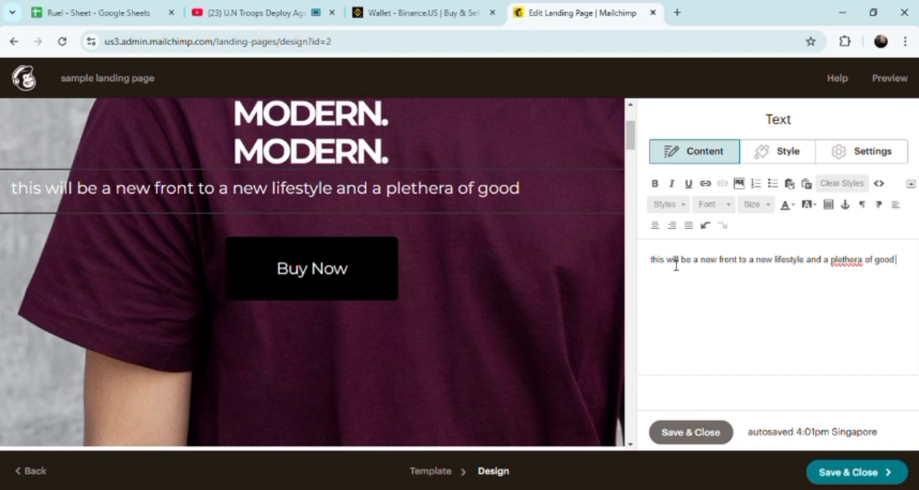
{"action": "type", "text": " habits."}
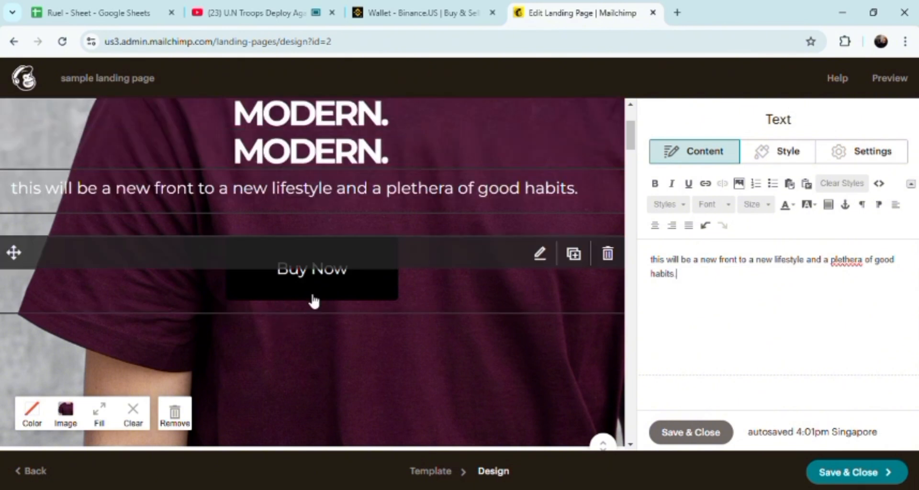
Step: Change the hero button's text from the default to 'BOOK NOW!'
{"action": "left_click", "coordinate": [330, 284]}
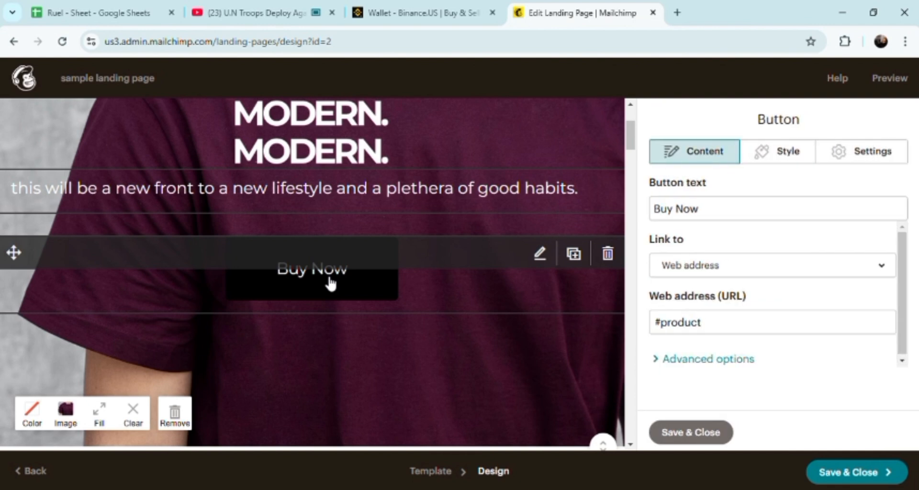
{"action": "left_click", "coordinate": [727, 218]}
{"action": "left_click_drag", "start_coordinate": [727, 218], "coordinate": [647, 203]}
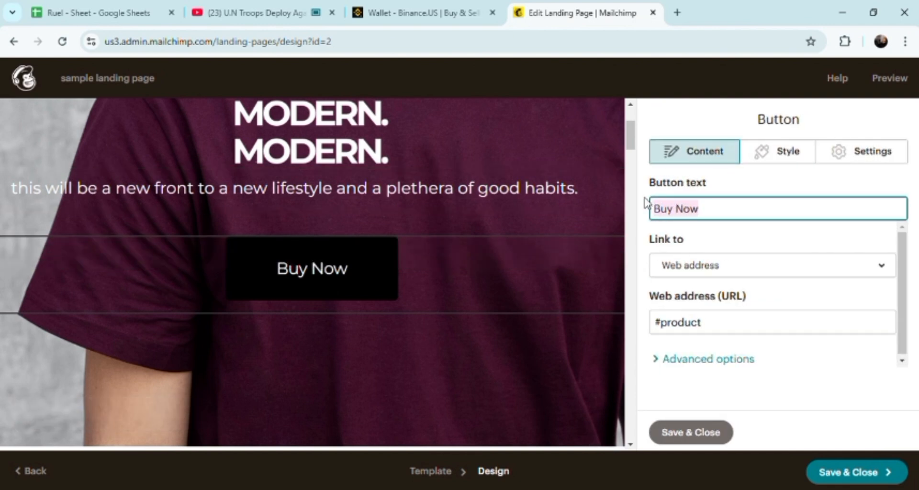
{"action": "type", "text": "b"}
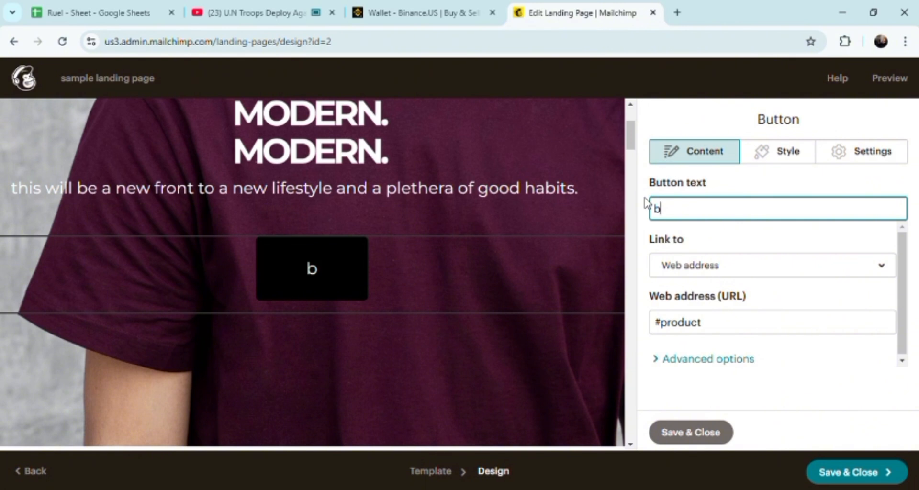
{"action": "key", "text": "BackSpace"}
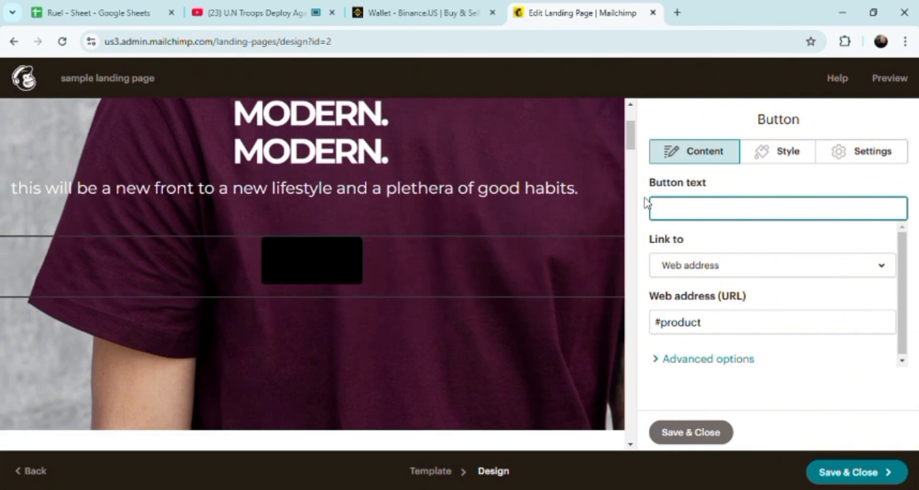
{"action": "type", "text": "BOOK"}
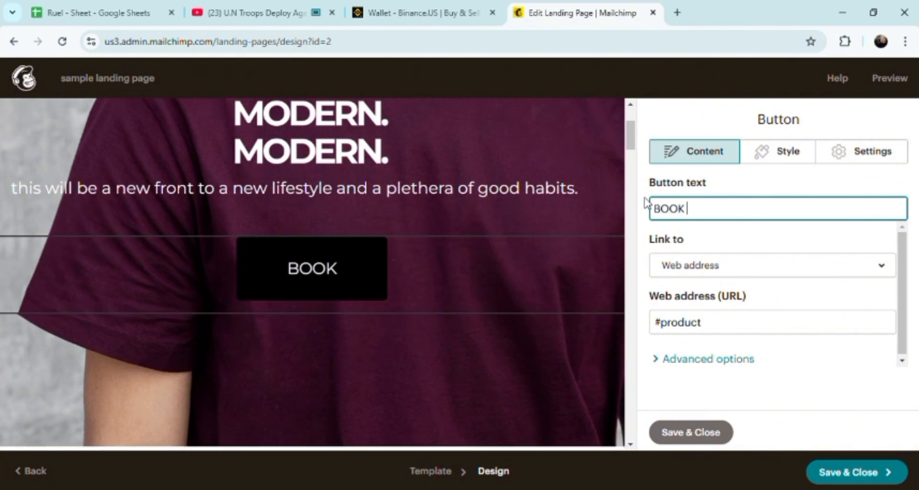
{"action": "type", "text": " NOW"}
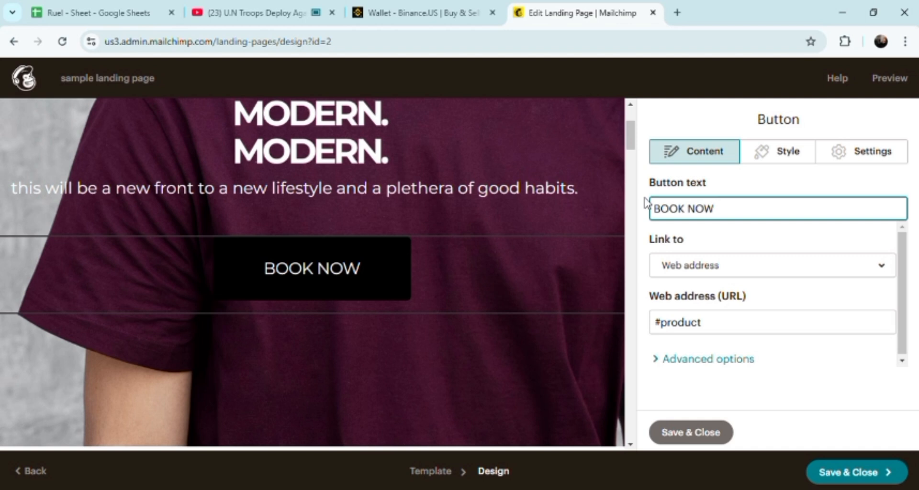
{"action": "type", "text": "!"}
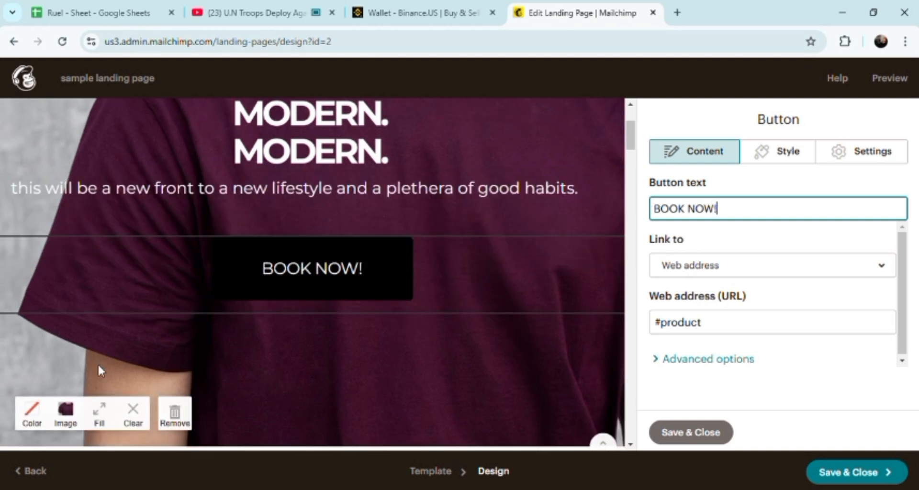
Step: Select the top MODERN logo image block and reduce its image display size
{"action": "left_click", "coordinate": [314, 207]}
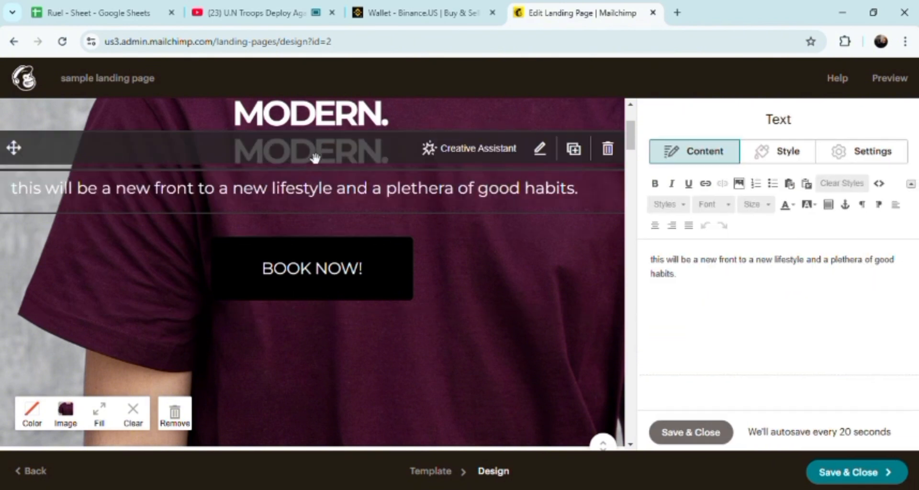
{"action": "left_click_drag", "start_coordinate": [315, 157], "coordinate": [443, 113]}
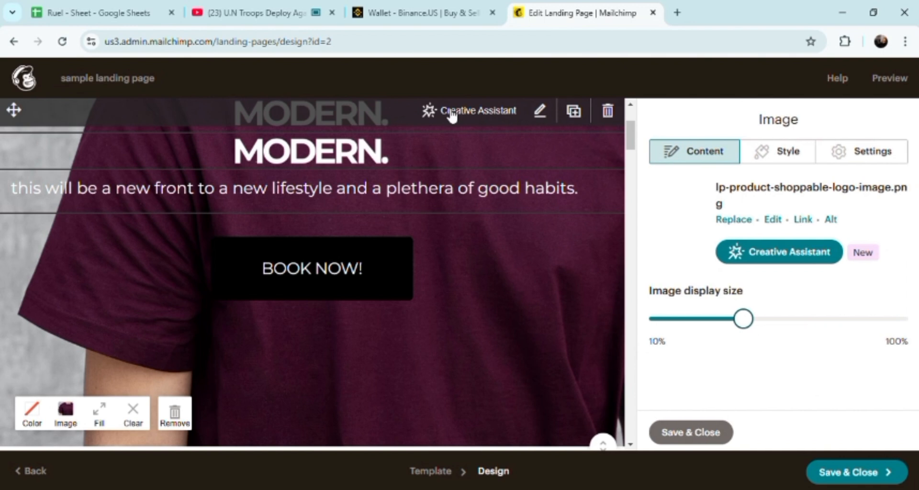
{"action": "left_click", "coordinate": [791, 153]}
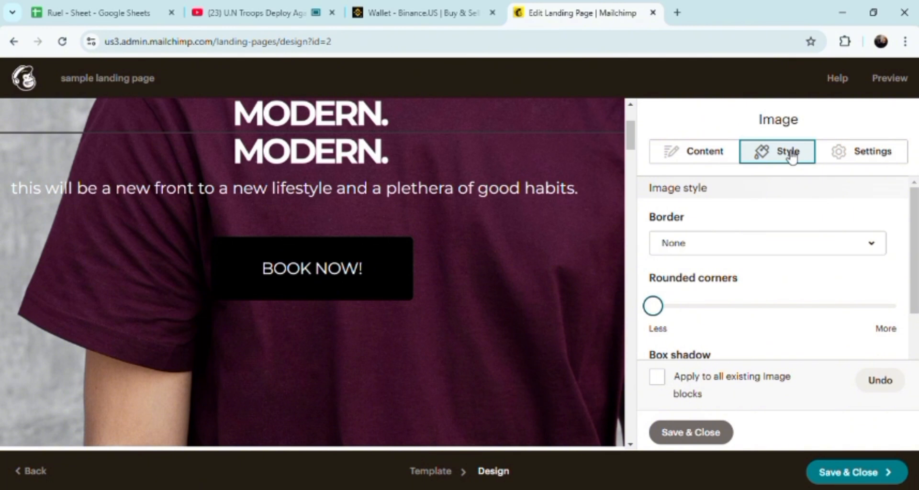
{"action": "left_click", "coordinate": [711, 159]}
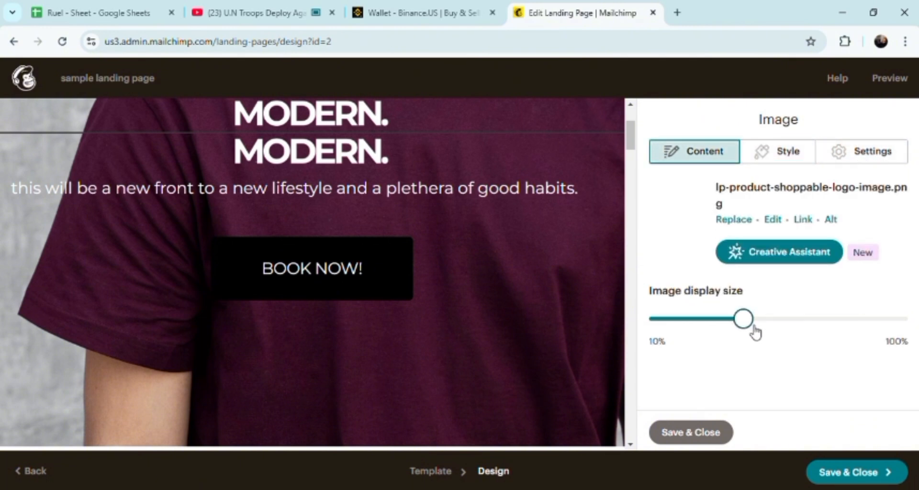
{"action": "left_click_drag", "start_coordinate": [750, 325], "coordinate": [712, 321]}
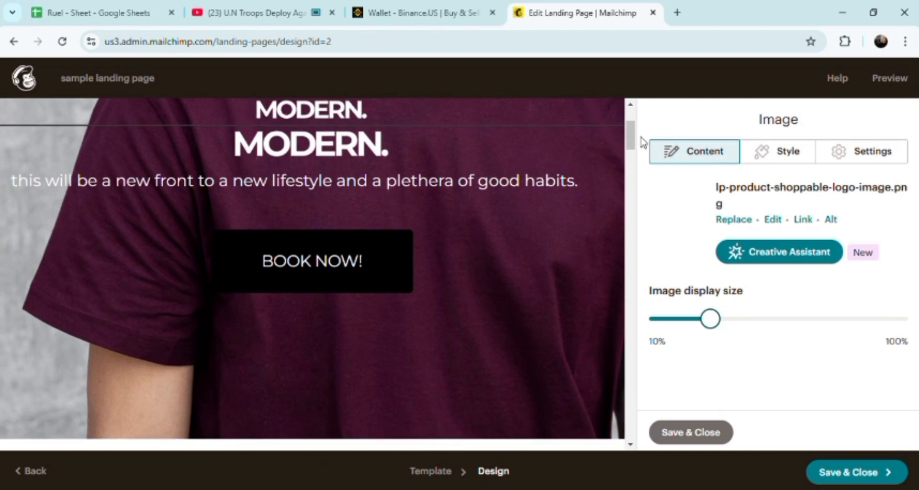
Step: Open the 'Our story' paragraph block and delete all of its existing text
{"action": "left_click_drag", "start_coordinate": [630, 146], "coordinate": [629, 184]}
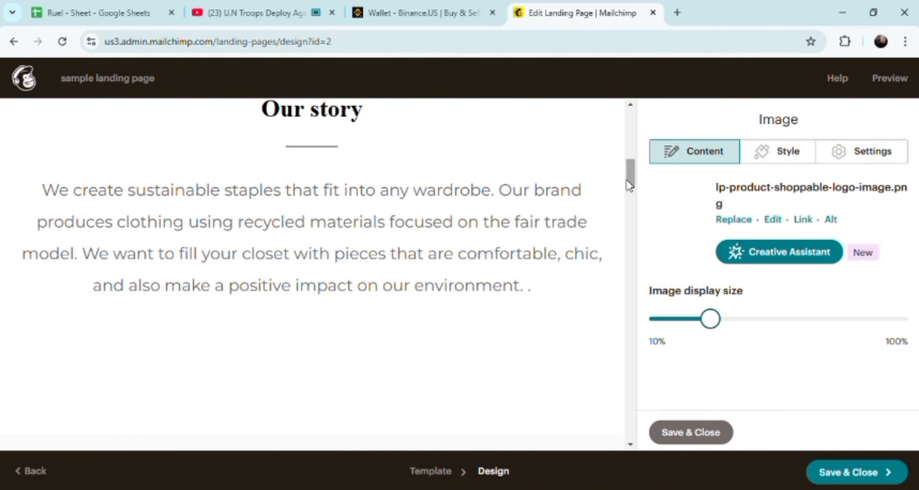
{"action": "left_click", "coordinate": [537, 303]}
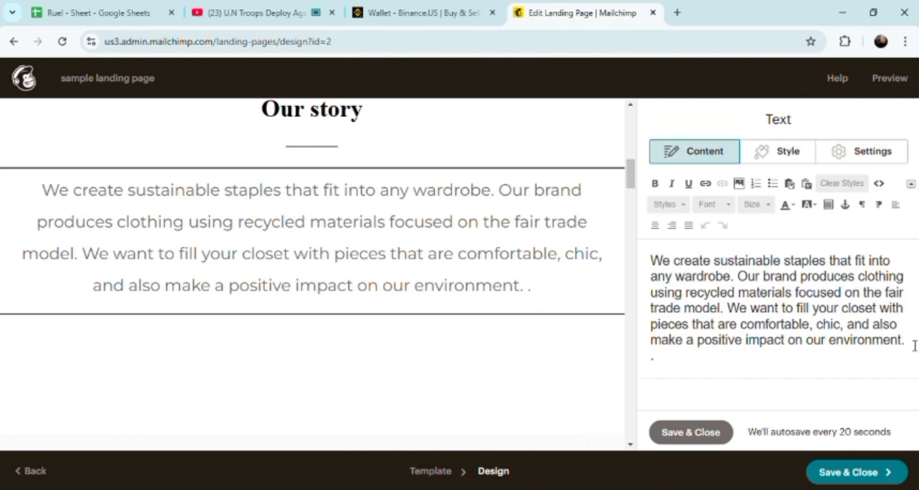
{"action": "left_click_drag", "start_coordinate": [911, 343], "coordinate": [632, 261]}
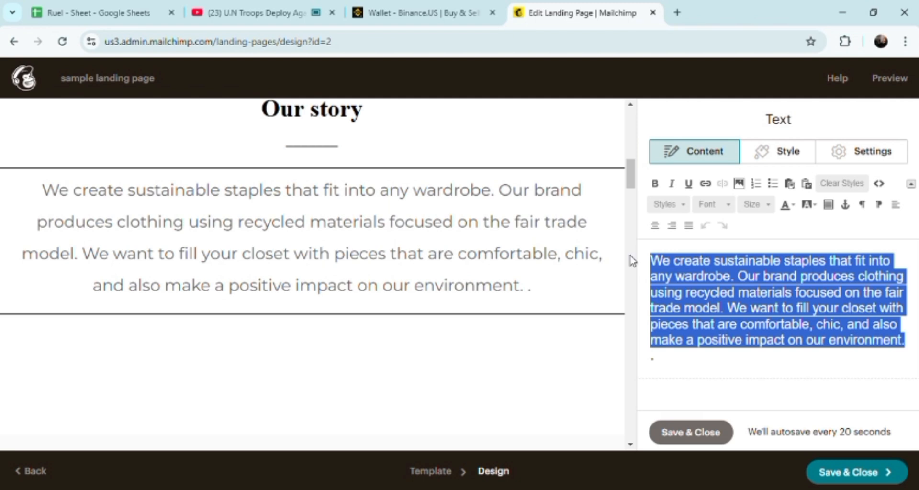
{"action": "key", "text": "BackSpace"}
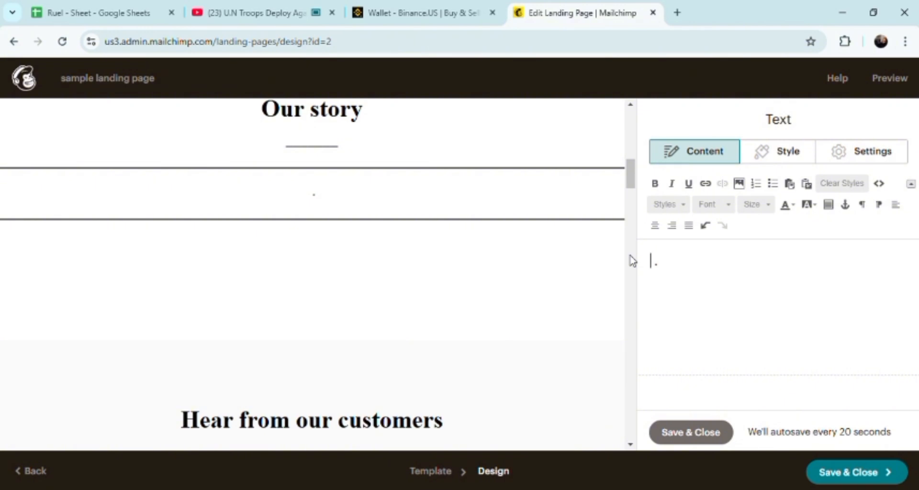
{"action": "type", "text": "THI"}
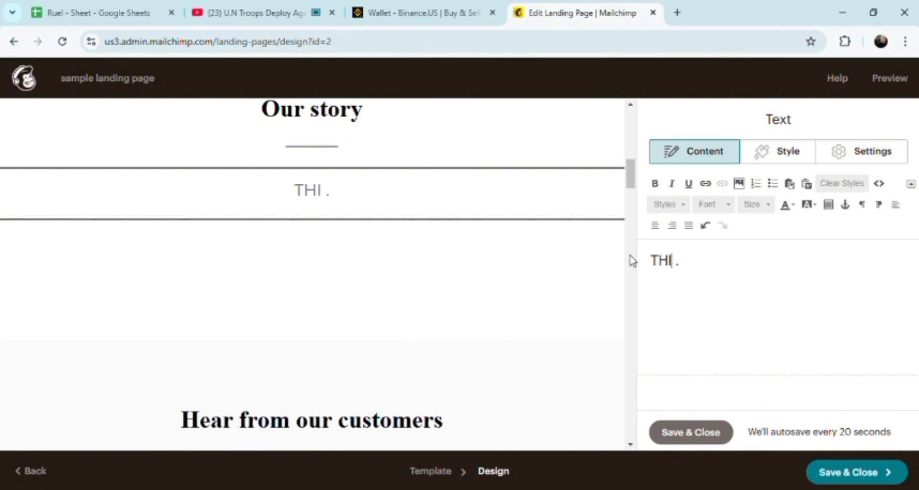
{"action": "key", "text": "BackSpace"}
{"action": "key", "text": "BackSpace"}
{"action": "key", "text": "BackSpace"}
{"action": "type", "text": "explo"}
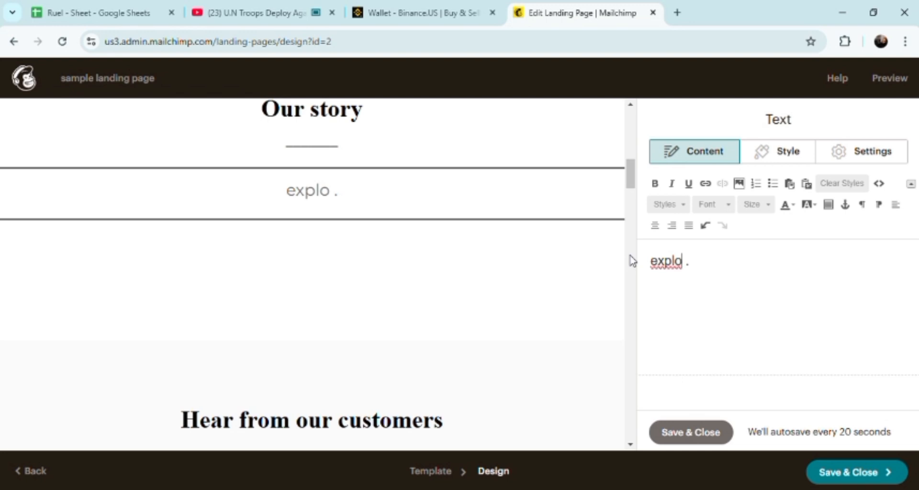
{"action": "type", "text": "re "}
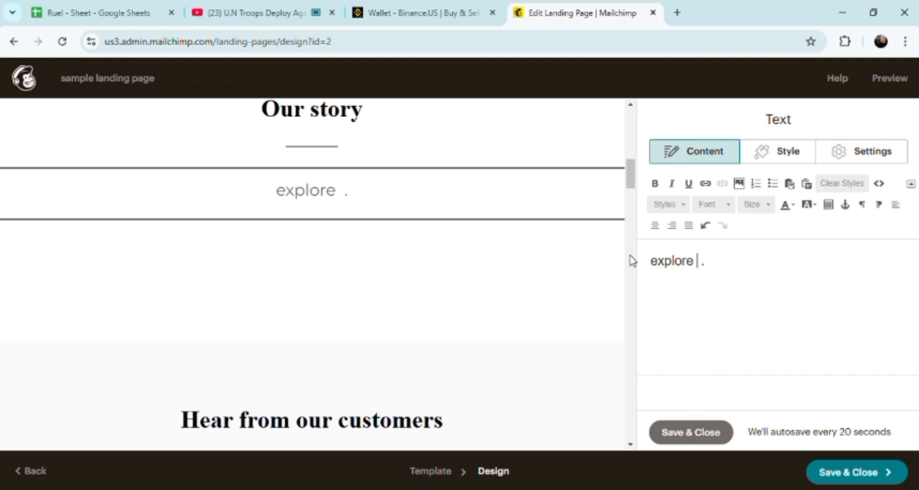
{"action": "type", "text": "new"}
{"action": "key", "text": "BackSpace"}
{"action": "key", "text": "BackSpace"}
{"action": "key", "text": "BackSpace"}
{"action": "key", "text": "BackSpace"}
{"action": "key", "text": "BackSpace"}
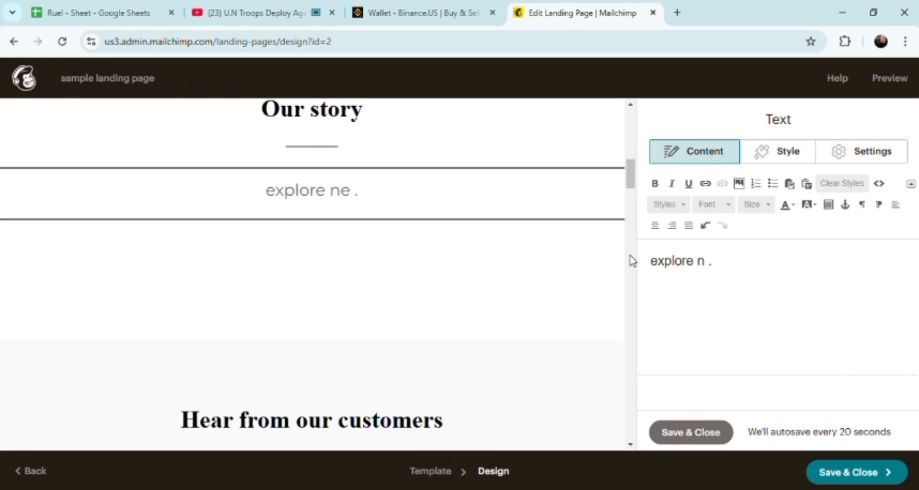
{"action": "key", "text": "BackSpace"}
{"action": "key", "text": "BackSpace"}
{"action": "key", "text": "BackSpace"}
{"action": "key", "text": "BackSpace"}
{"action": "key", "text": "BackSpace"}
{"action": "key", "text": "BackSpace"}
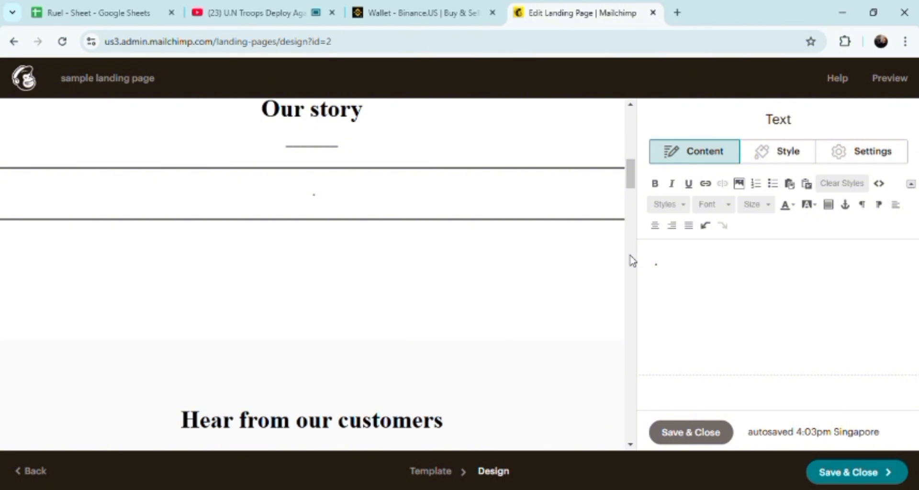
Step: Write the story text 'Explore new trends by tunning into our local void systemic metrics.'
{"action": "type", "text": "Explore"}
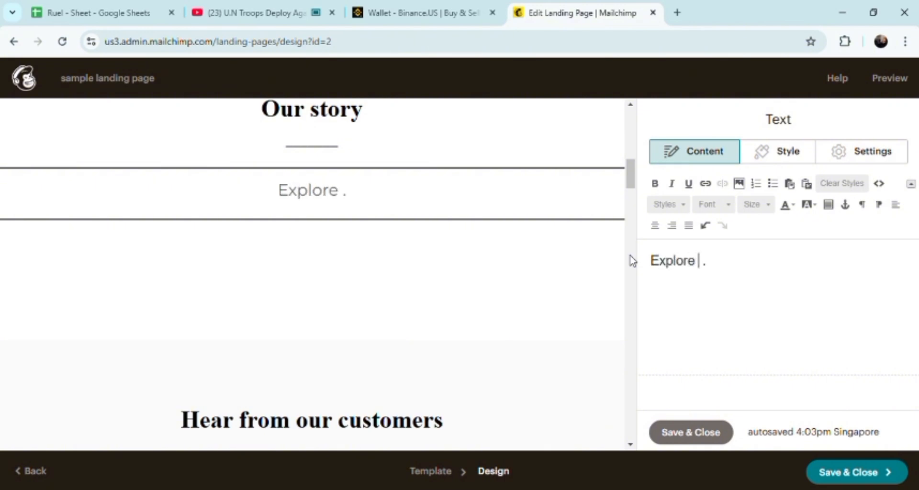
{"action": "type", "text": " new tren"}
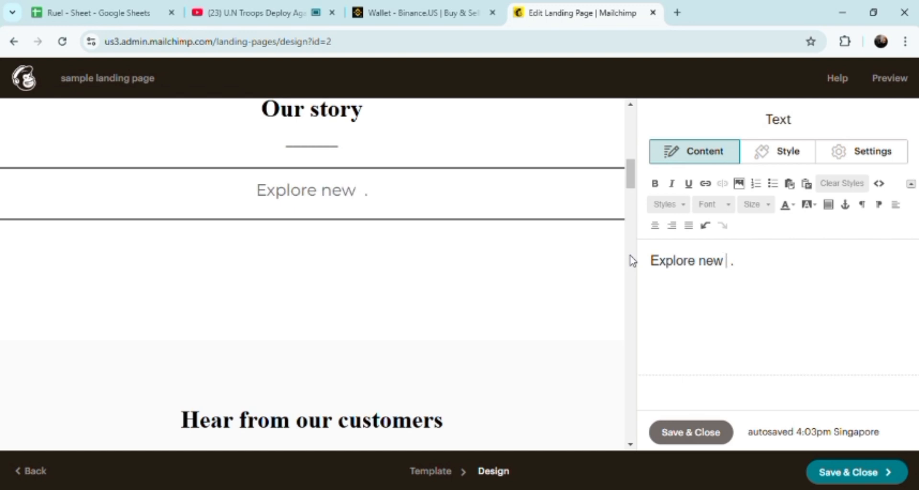
{"action": "type", "text": "ds by "}
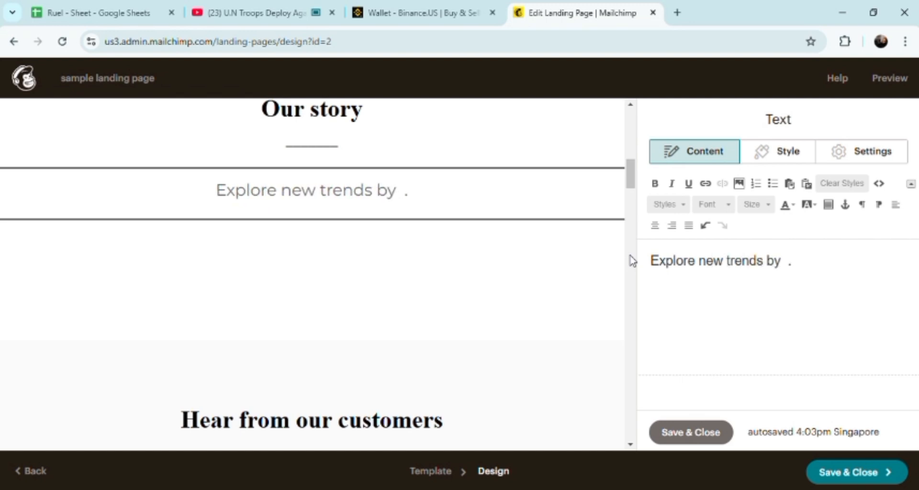
{"action": "type", "text": "tunning in"}
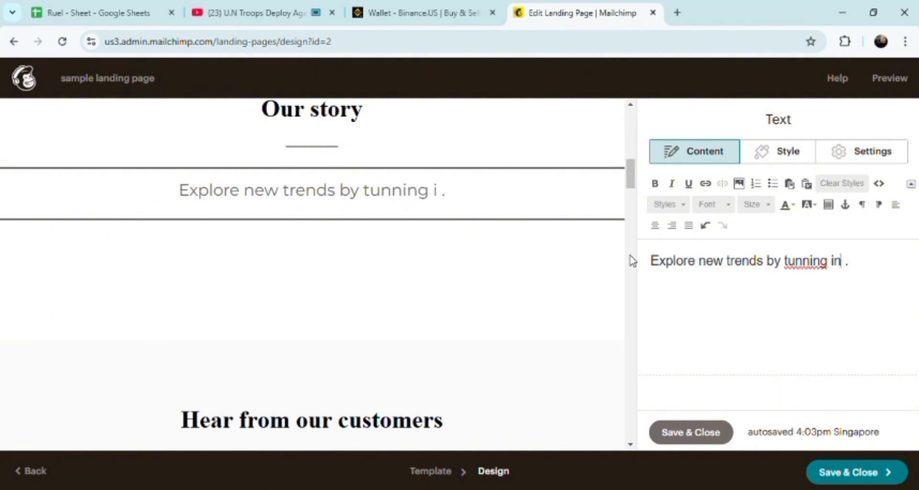
{"action": "type", "text": "to out"}
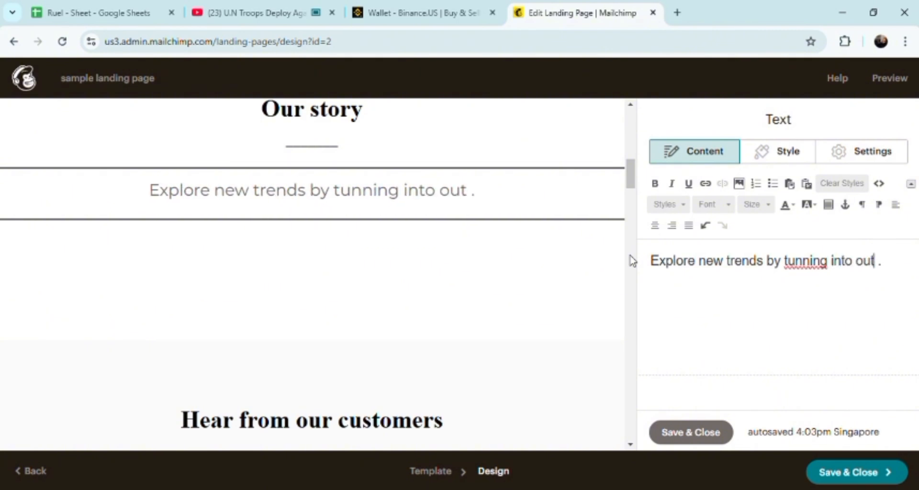
{"action": "key", "text": "BackSpace"}
{"action": "type", "text": "r "}
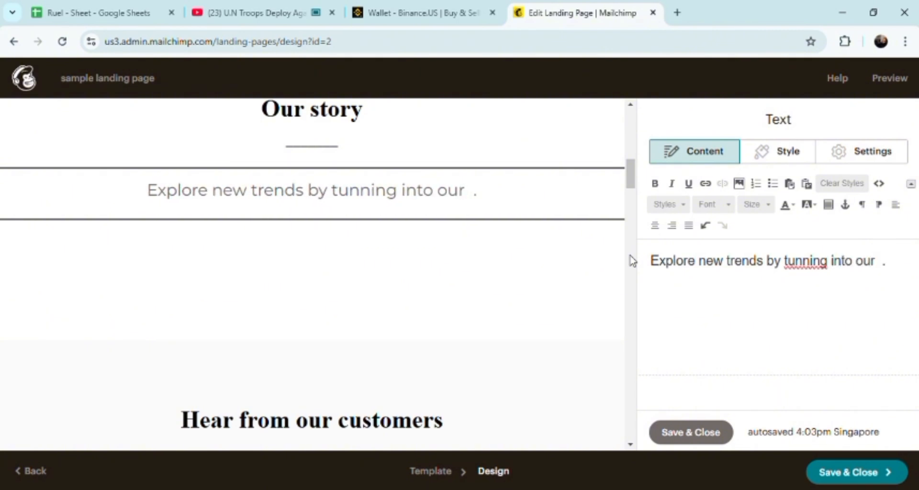
{"action": "type", "text": "lo"}
{"action": "type", "text": "cal vo"}
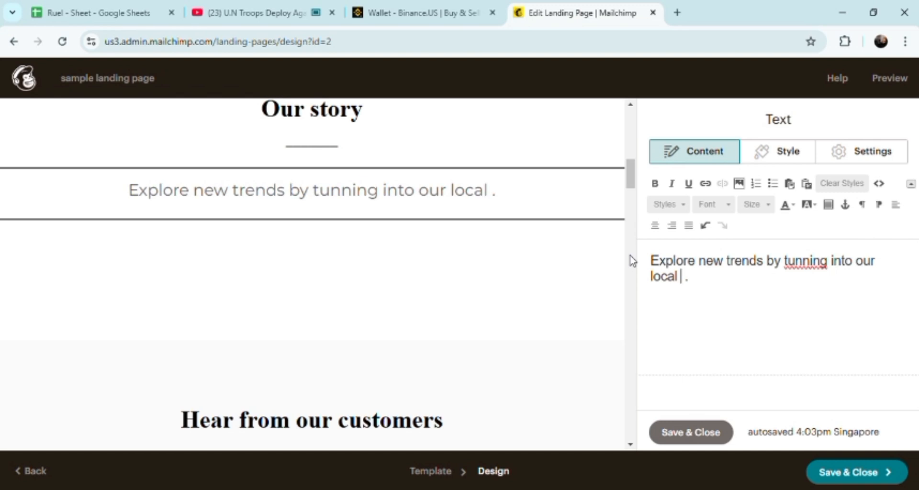
{"action": "type", "text": "id  "}
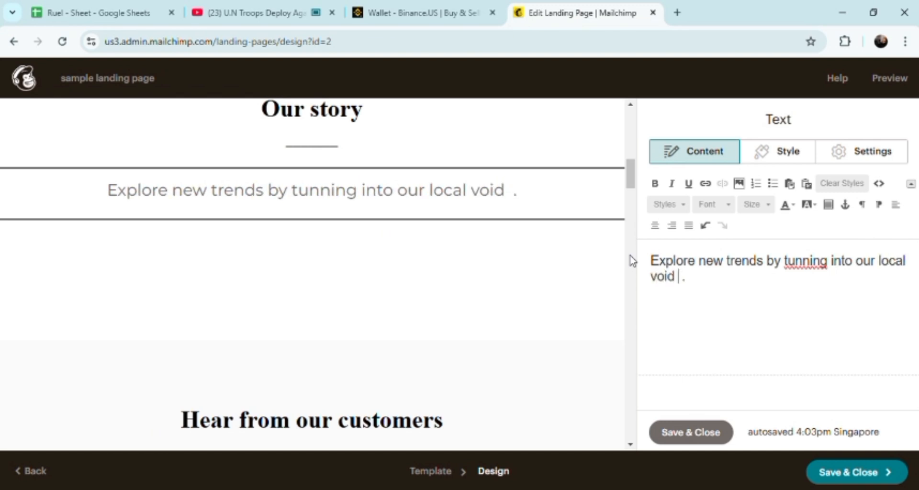
{"action": "type", "text": "systemic"}
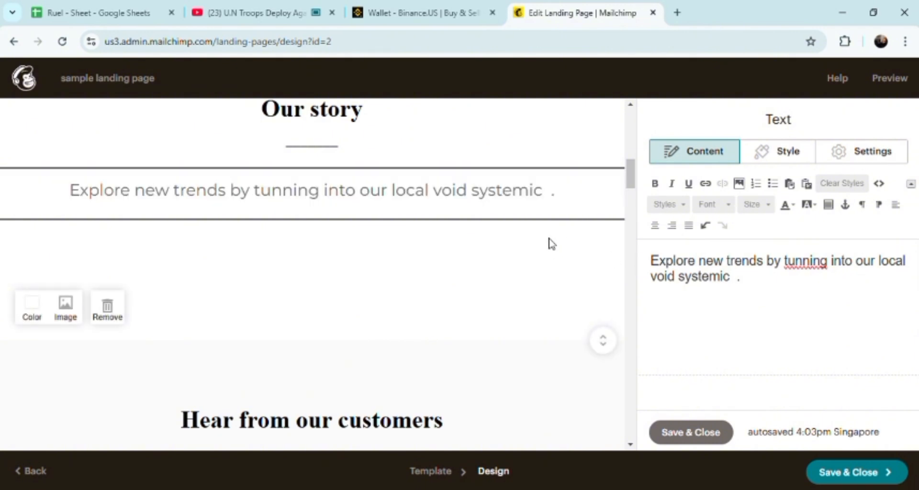
{"action": "type", "text": "metrics"}
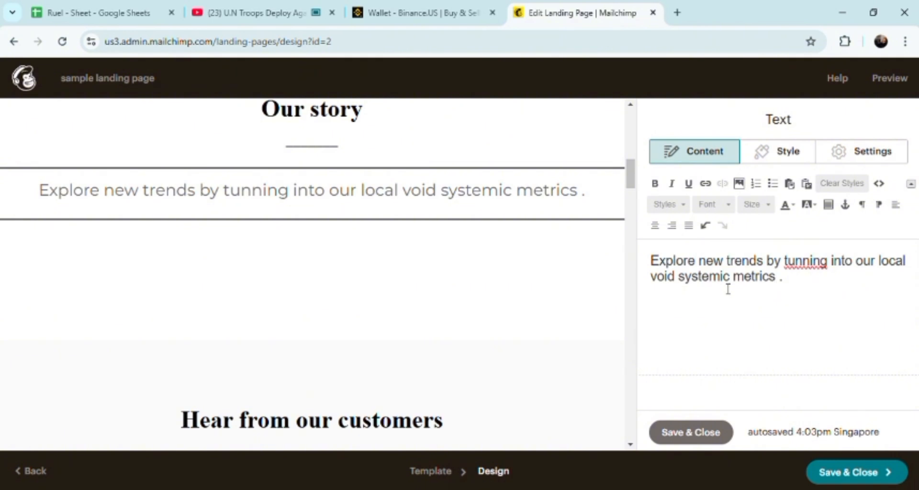
{"action": "left_click", "coordinate": [794, 286]}
{"action": "key", "text": "BackSpace"}
{"action": "key", "text": "BackSpace"}
{"action": "type", "text": "."}
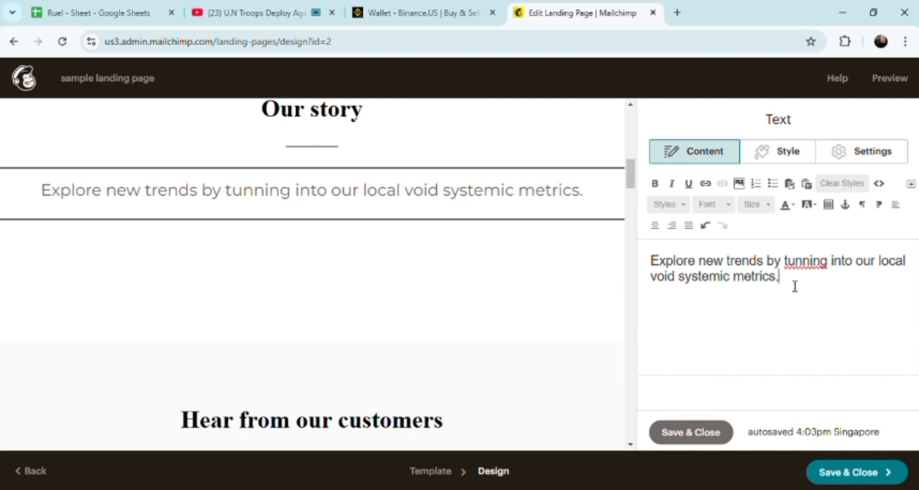
{"action": "type", "text": " to"}
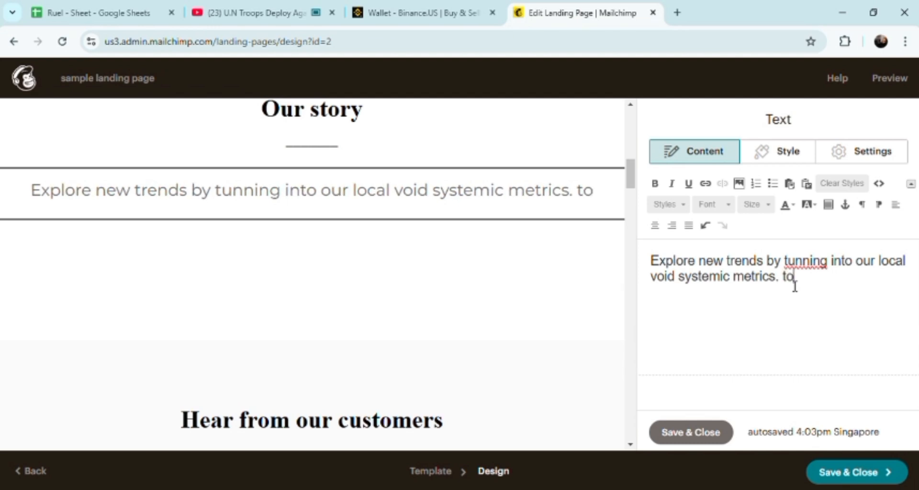
{"action": "type", "text": " further "}
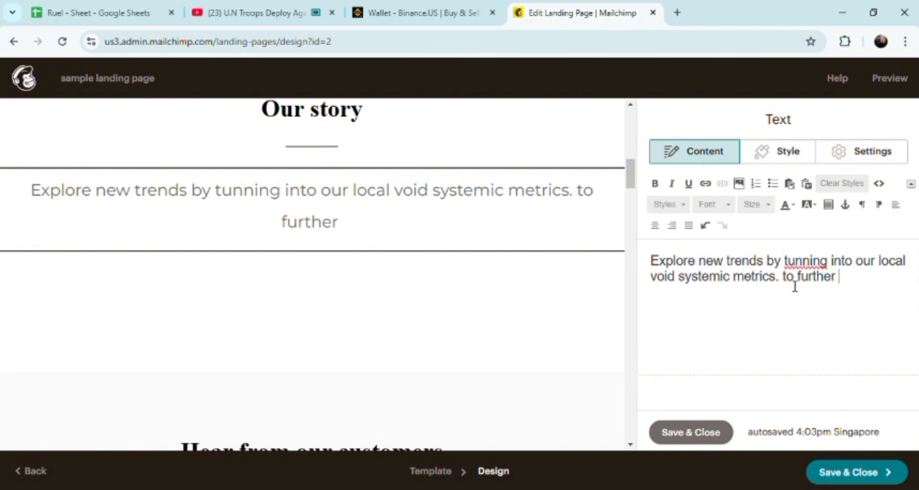
{"action": "type", "text": "more "}
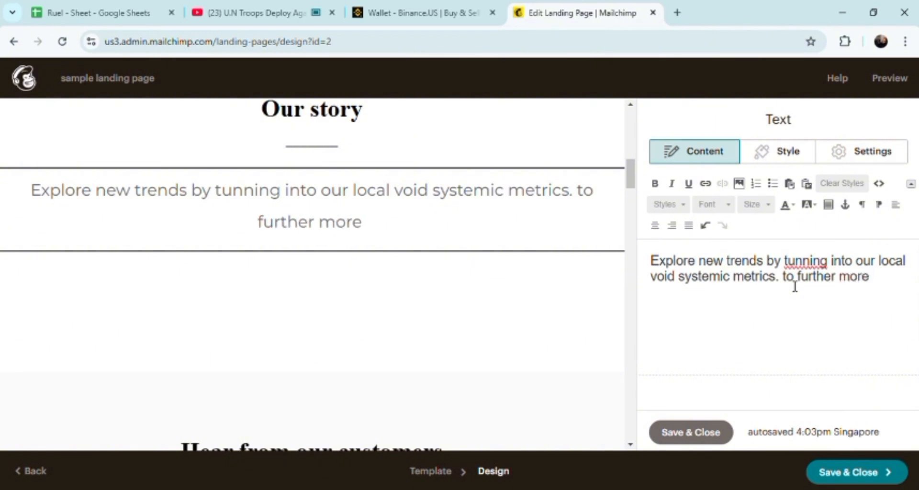
{"action": "type", "text": "enhance "}
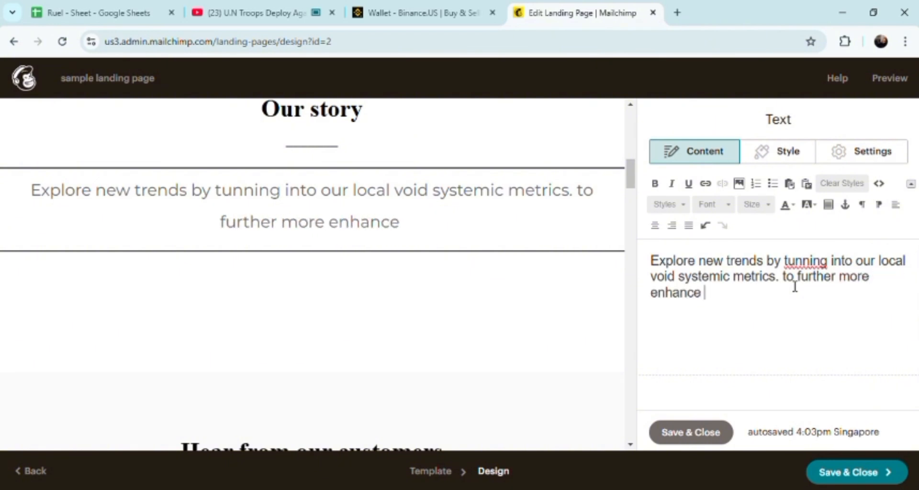
{"action": "type", "text": "our sub"}
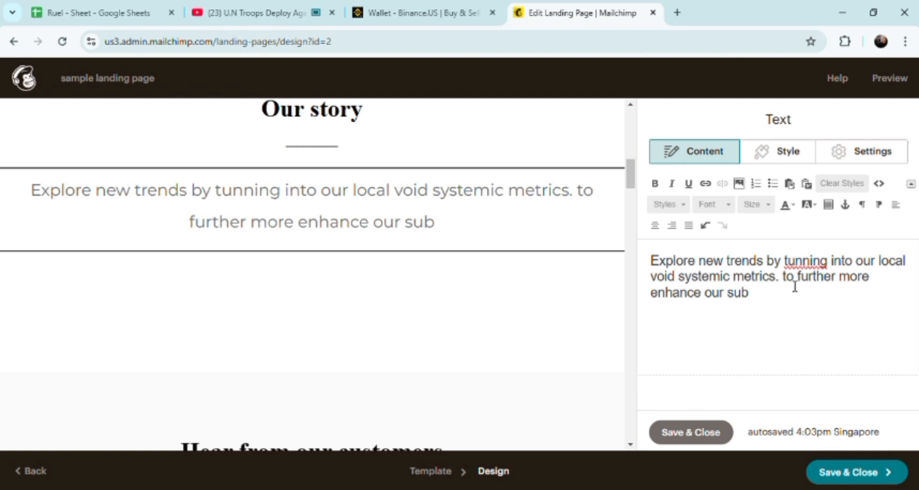
{"action": "type", "text": "bliminal"}
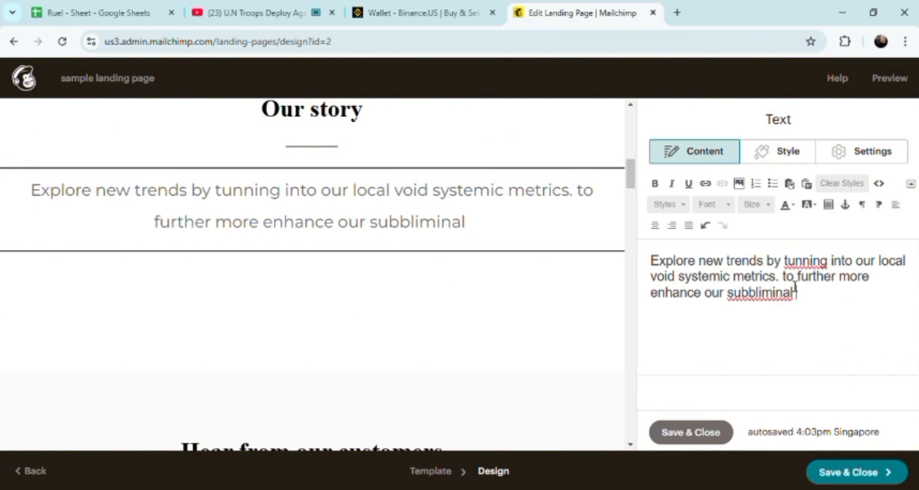
Step: Continue the story text with 'to further more enhance our subliminal' and correct 'tunning' to 'tuning'
{"action": "left_click", "coordinate": [755, 295]}
{"action": "key", "text": "BackSpace"}
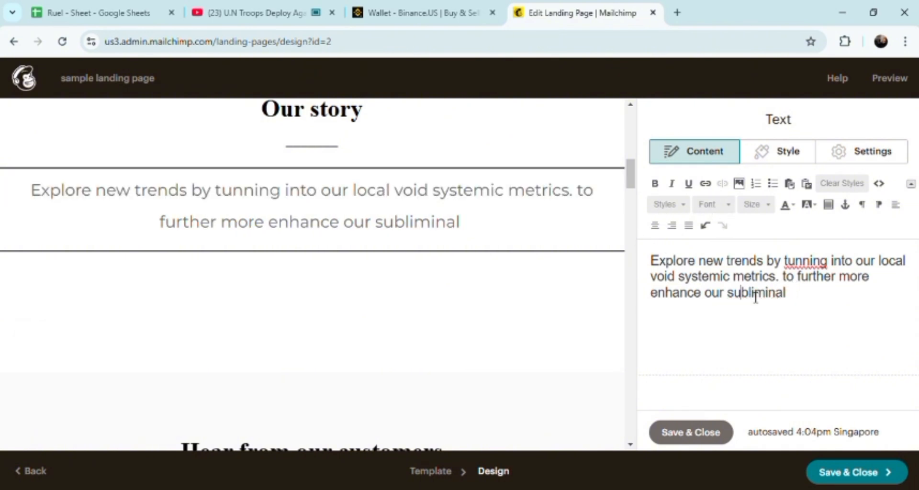
{"action": "left_click", "coordinate": [804, 261]}
{"action": "key", "text": "BackSpace"}
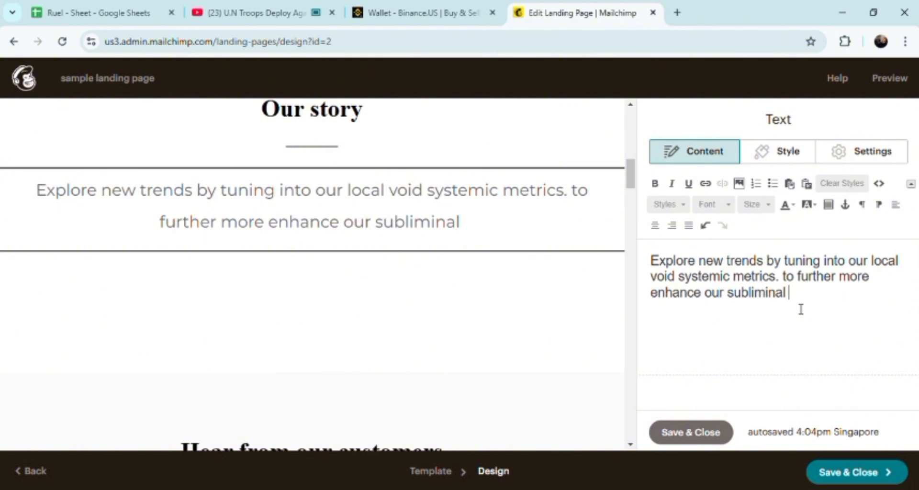
Step: Append 'pages that convey value in every aspect.' to the story paragraph
{"action": "type", "text": "pages "}
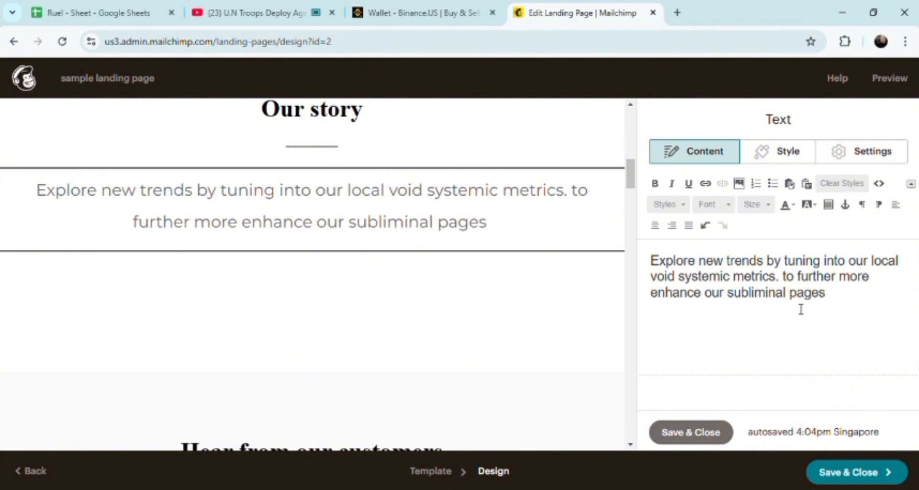
{"action": "type", "text": "that "}
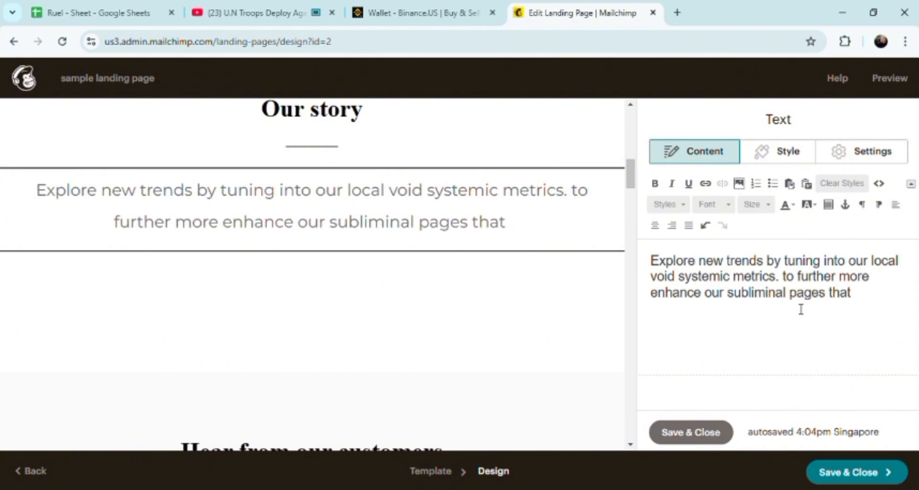
{"action": "type", "text": "conve"}
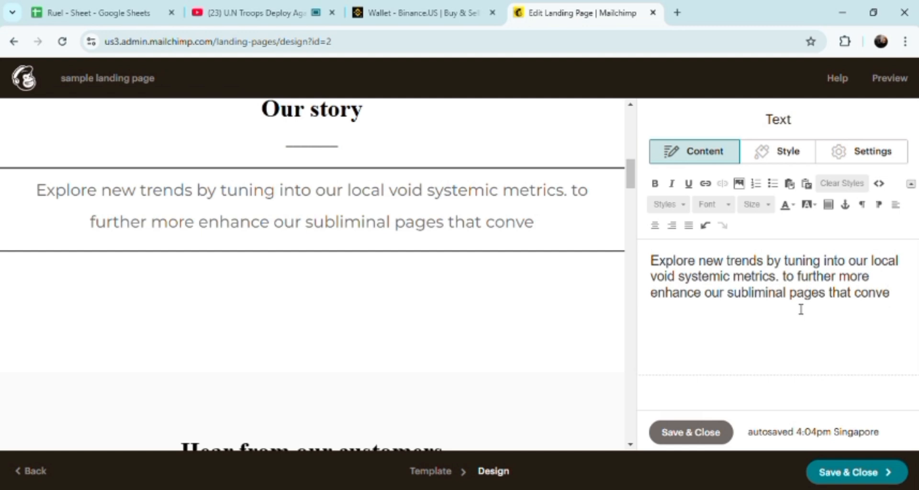
{"action": "type", "text": "y "}
{"action": "type", "text": "valu"}
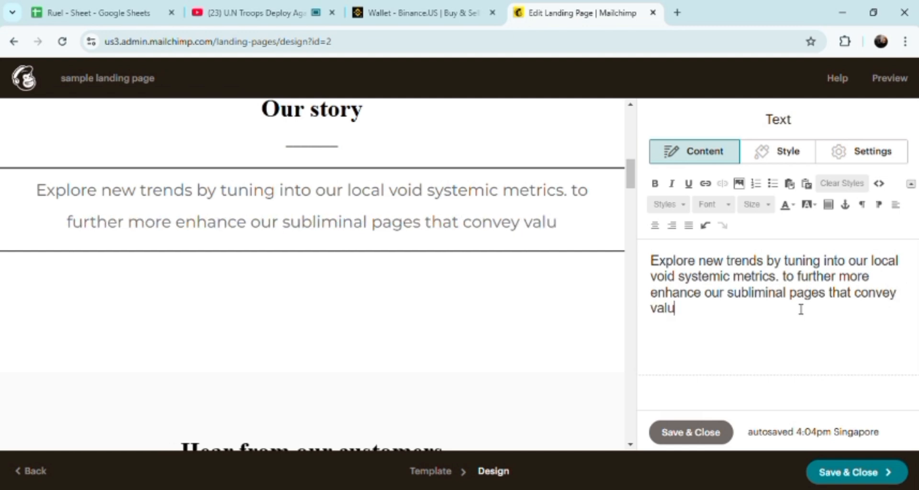
{"action": "type", "text": "e i"}
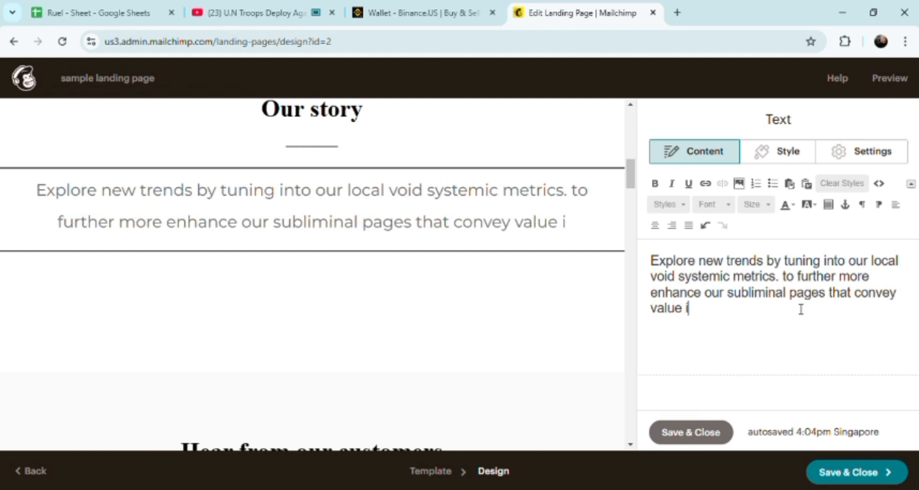
{"action": "type", "text": "n evryt"}
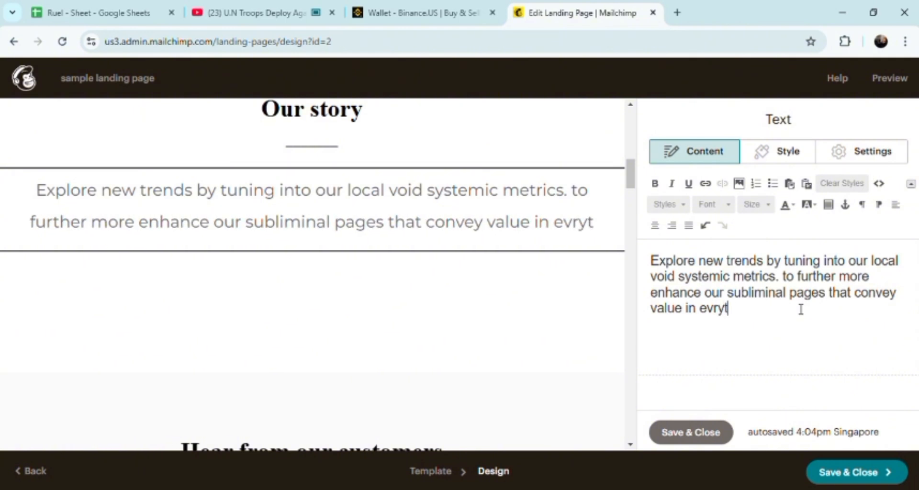
{"action": "key", "text": "BackSpace"}
{"action": "key", "text": "BackSpace"}
{"action": "key", "text": "BackSpace"}
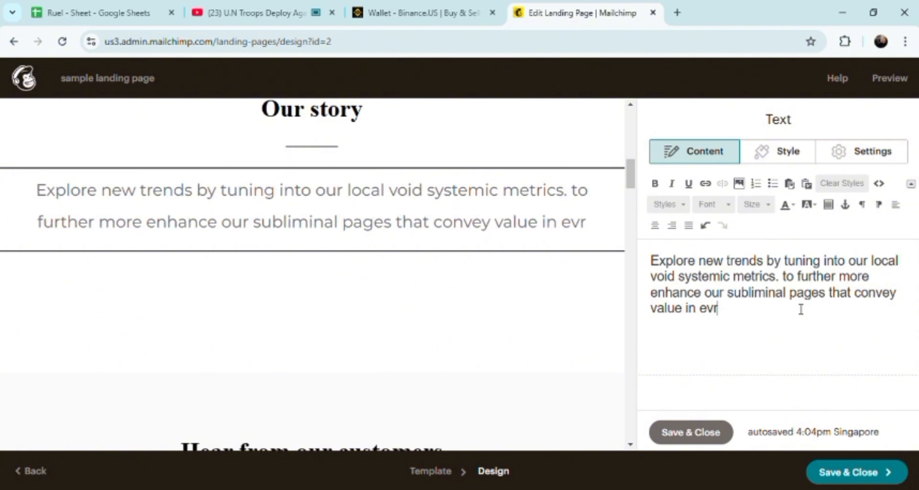
{"action": "type", "text": "ery "}
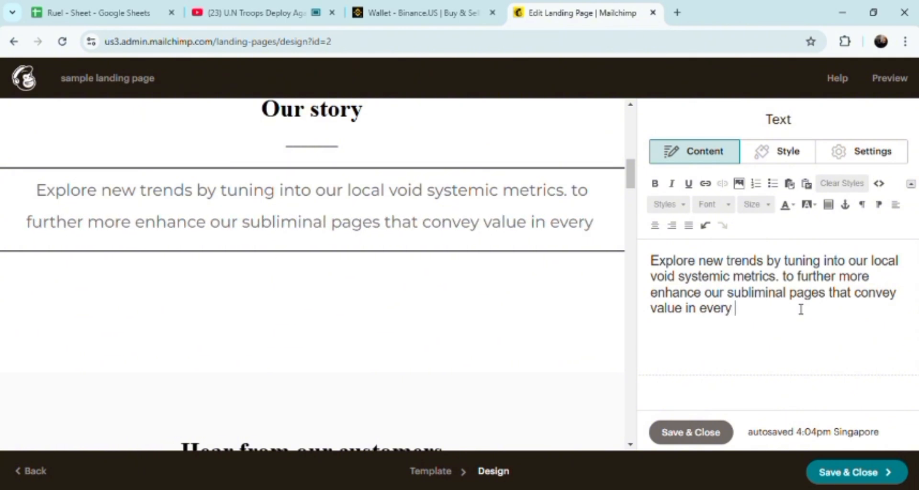
{"action": "type", "text": "aspects"}
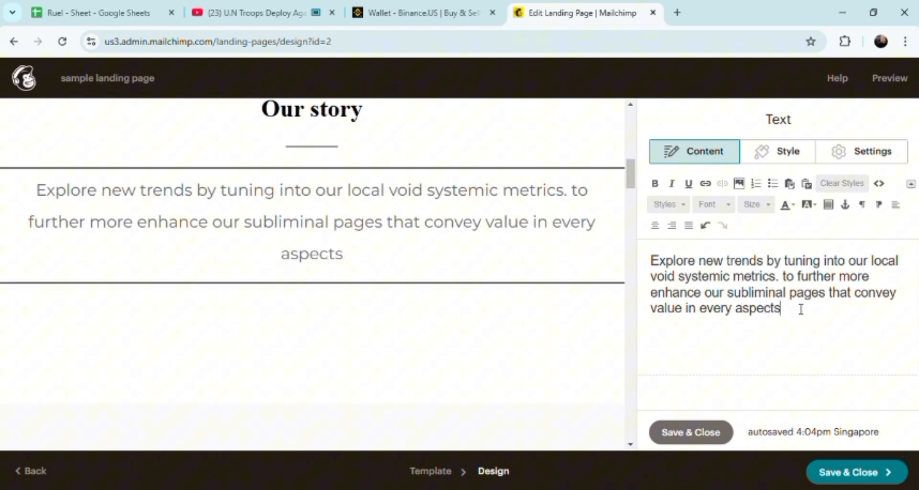
{"action": "key", "text": "BackSpace"}
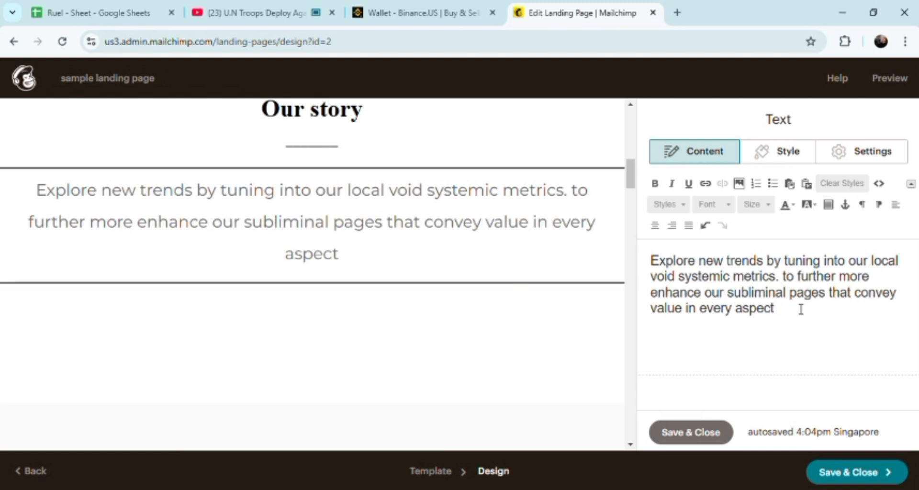
{"action": "type", "text": "."}
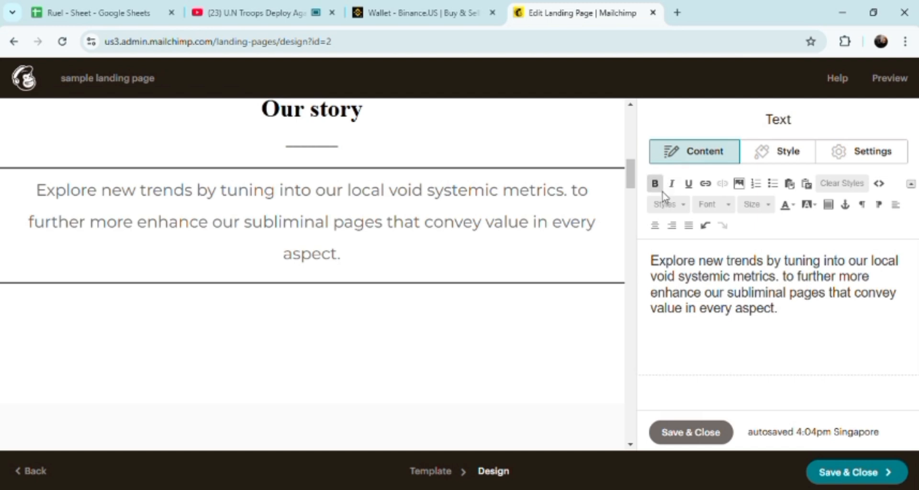
{"action": "type", "text": "now"}
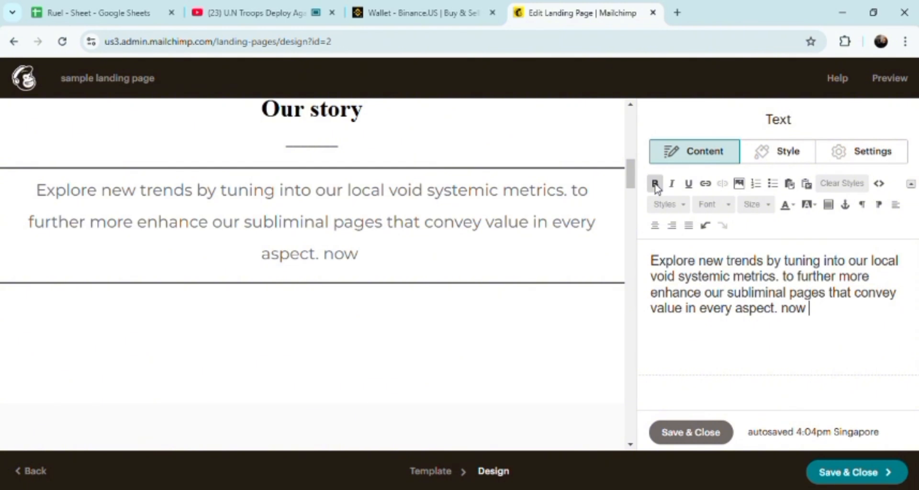
{"action": "key", "text": "BackSpace"}
{"action": "key", "text": "BackSpace"}
{"action": "key", "text": "BackSpace"}
{"action": "key", "text": "BackSpace"}
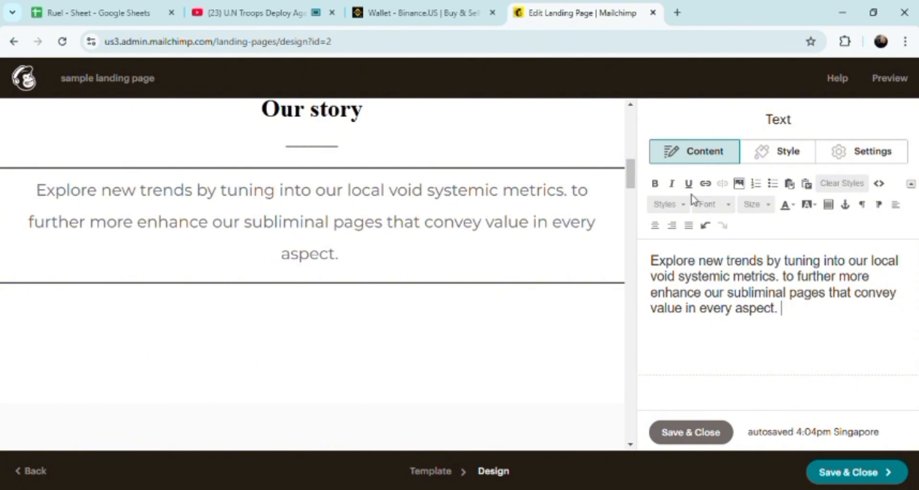
Step: Add the closing sentence 'NOW IS THE TIME!' to the end of the story paragraph
{"action": "left_click", "coordinate": [654, 183]}
{"action": "type", "text": "NOW "}
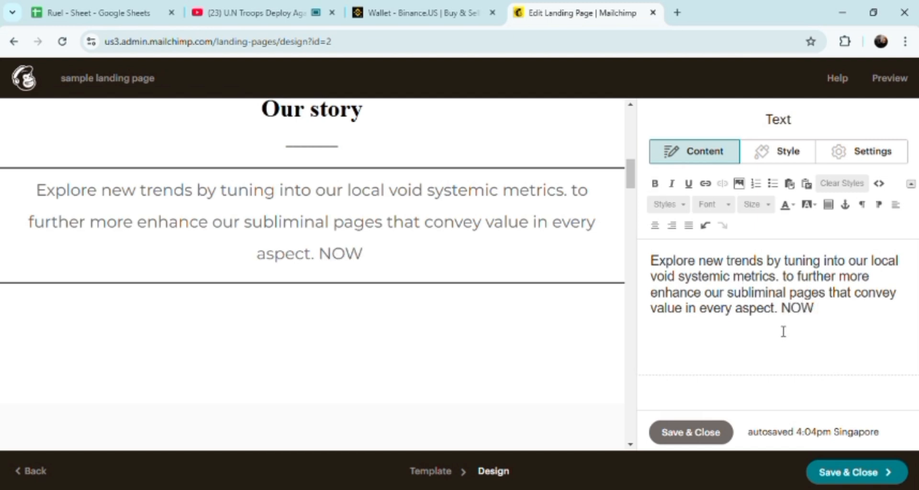
{"action": "type", "text": "IS THE "}
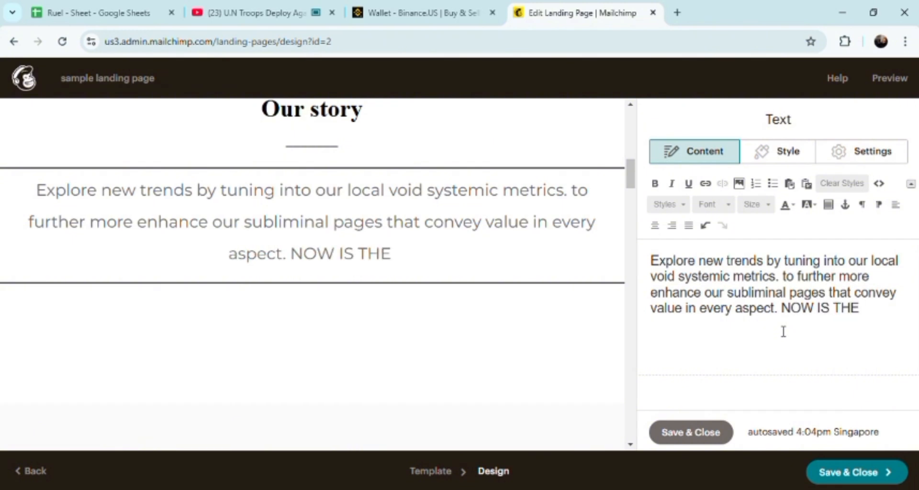
{"action": "type", "text": "TIME T"}
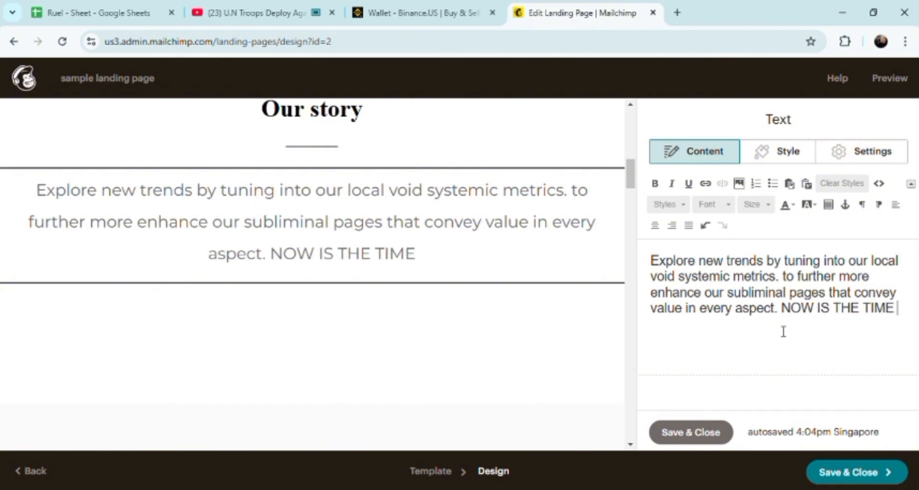
{"action": "key", "text": "BackSpace"}
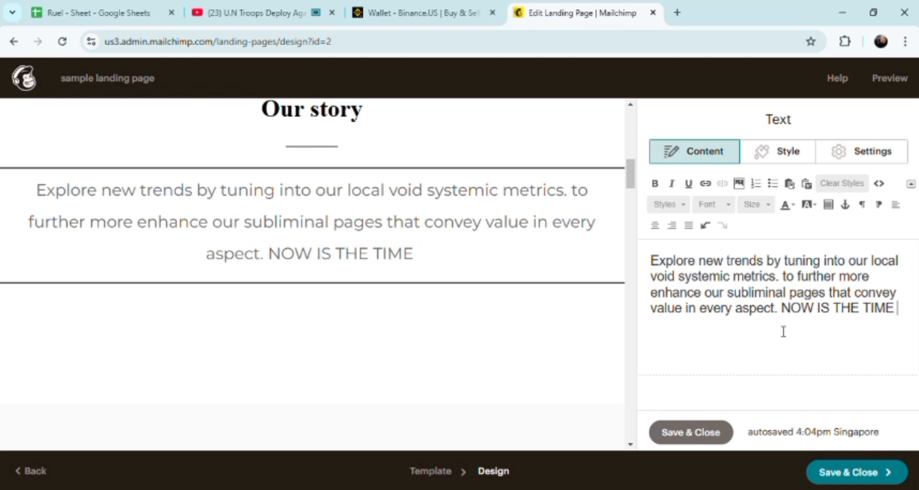
{"action": "type", "text": "!"}
Step: Open Dave's testimonial block and start replacing its photo from the content studio
{"action": "left_click_drag", "start_coordinate": [630, 178], "coordinate": [633, 225]}
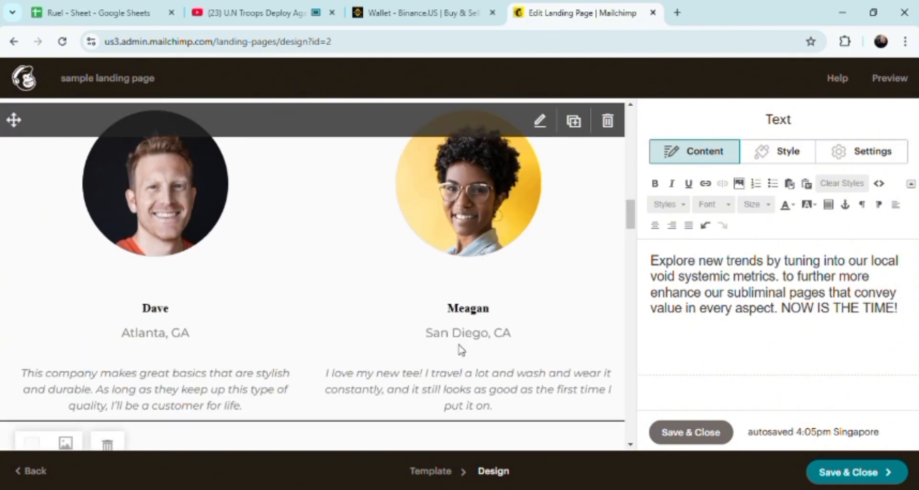
{"action": "left_click", "coordinate": [488, 320]}
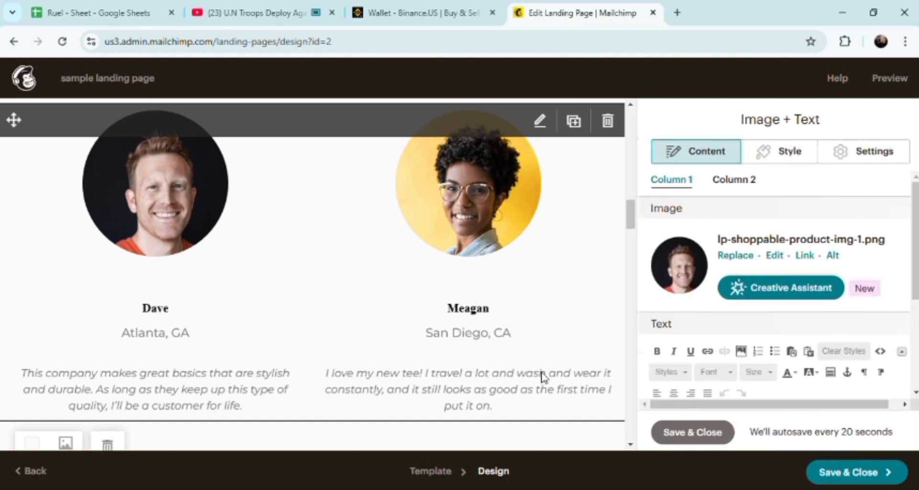
{"action": "left_click", "coordinate": [733, 255]}
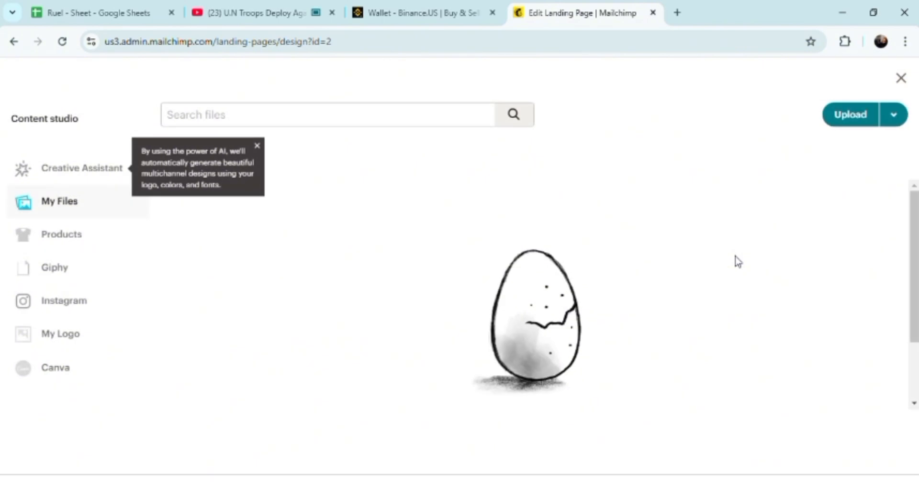
{"action": "left_click", "coordinate": [433, 15]}
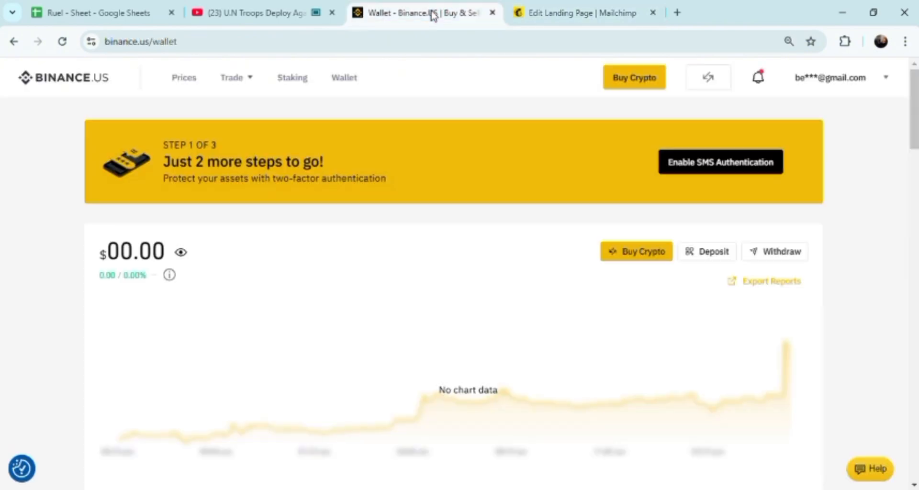
{"action": "left_click", "coordinate": [577, 14]}
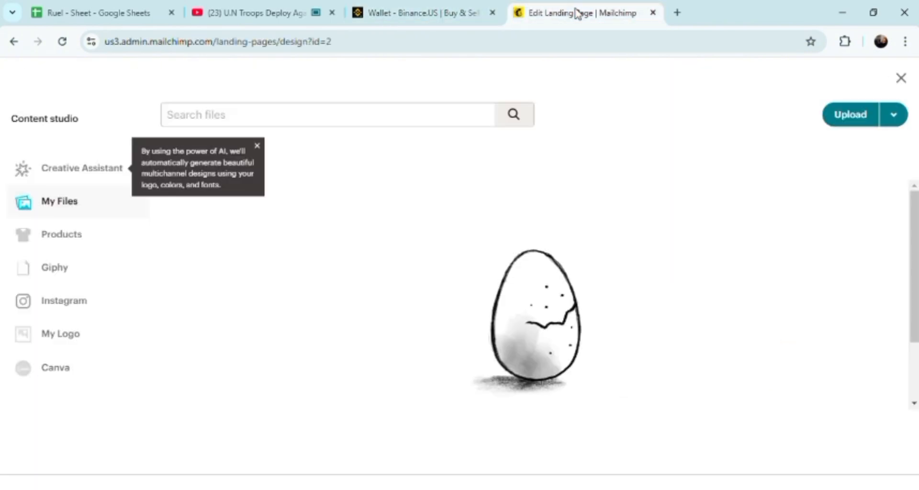
Step: Leave the file picker and return to the page design by reselecting the Modern template
{"action": "left_click", "coordinate": [13, 46]}
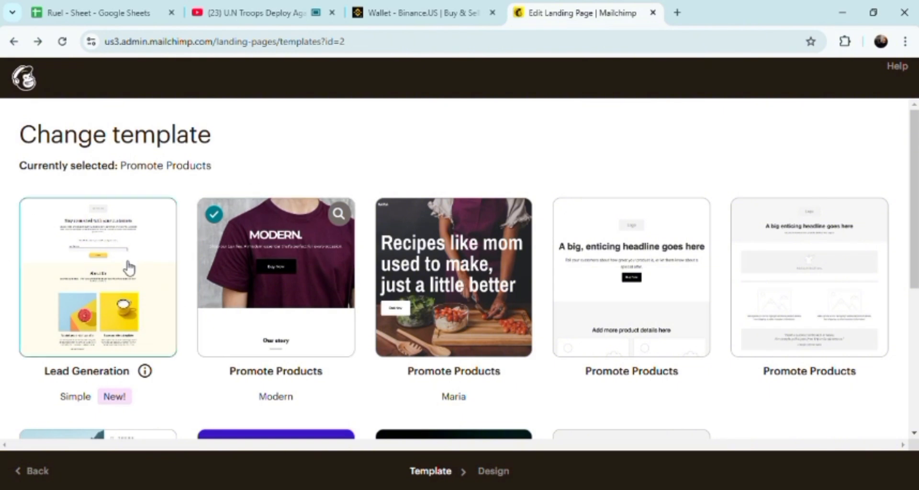
{"action": "left_click", "coordinate": [277, 264]}
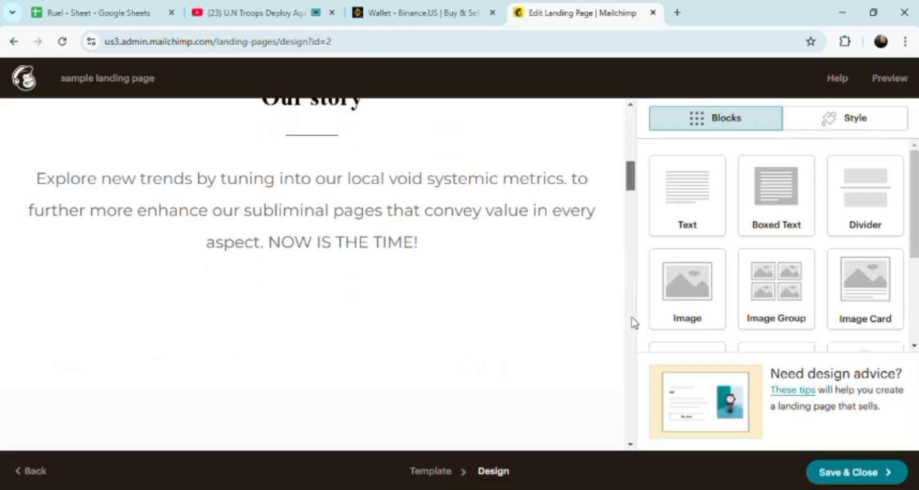
Step: Scroll through the whole landing page to review the edits
{"action": "scroll", "coordinate": [634, 321], "scroll_direction": "up", "scroll_amount": 10}
{"action": "scroll", "coordinate": [634, 313], "scroll_direction": "down", "scroll_amount": 8}
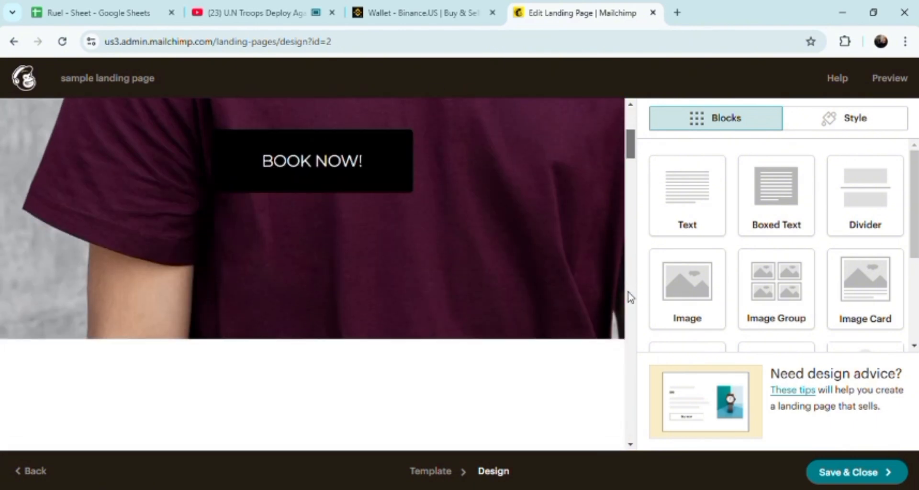
{"action": "scroll", "coordinate": [634, 314], "scroll_direction": "down", "scroll_amount": 4}
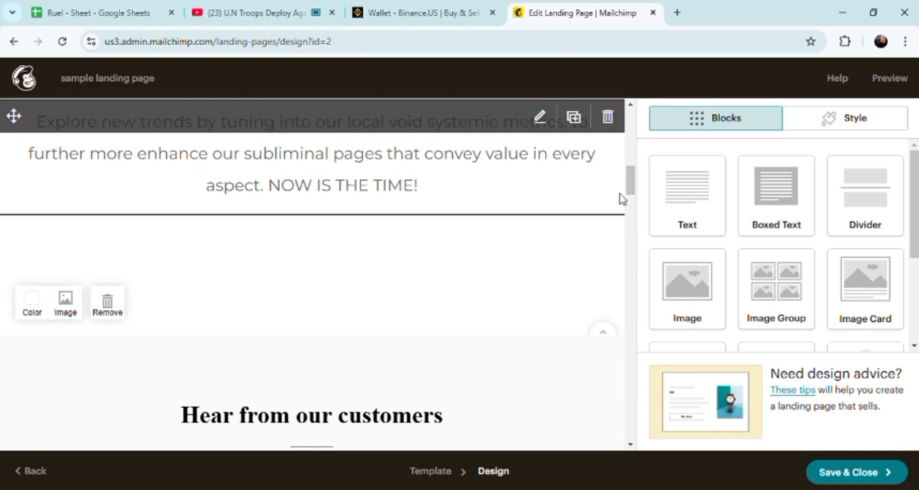
{"action": "left_click_drag", "start_coordinate": [631, 181], "coordinate": [630, 430]}
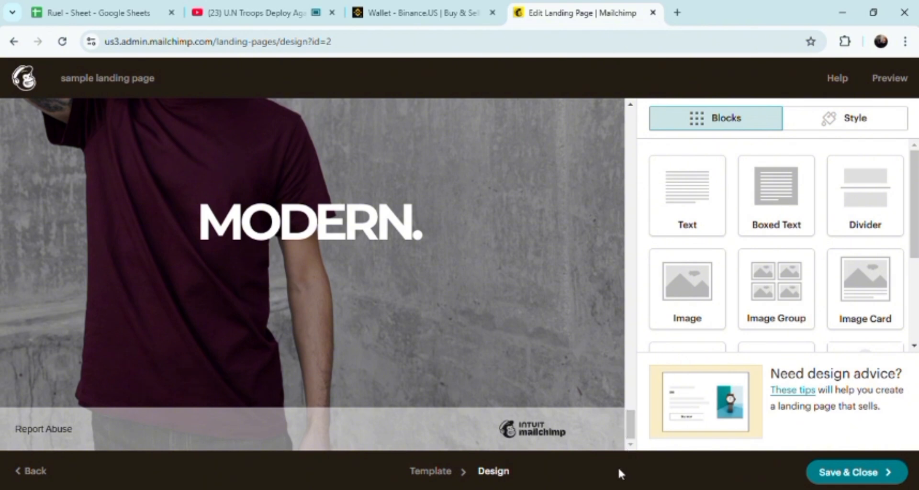